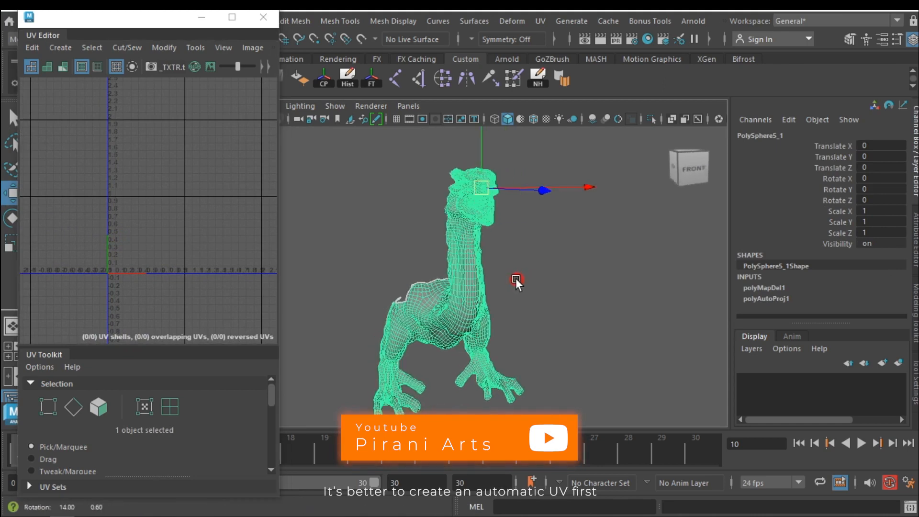
# Step: Apply automatic UV mapping to the creature mesh, clear the selection and frame the resulting UV shells
pyautogui.click(539, 21)
pyautogui.click(573, 102)
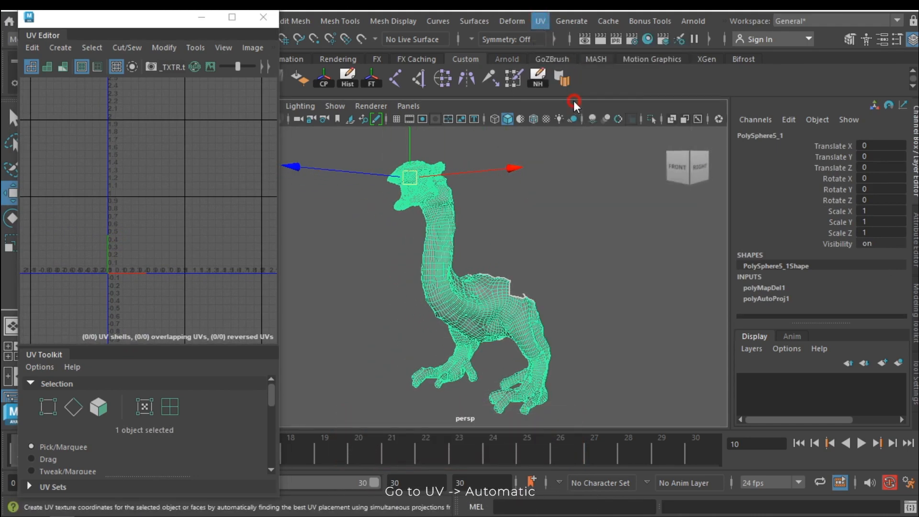
pyautogui.press('w')
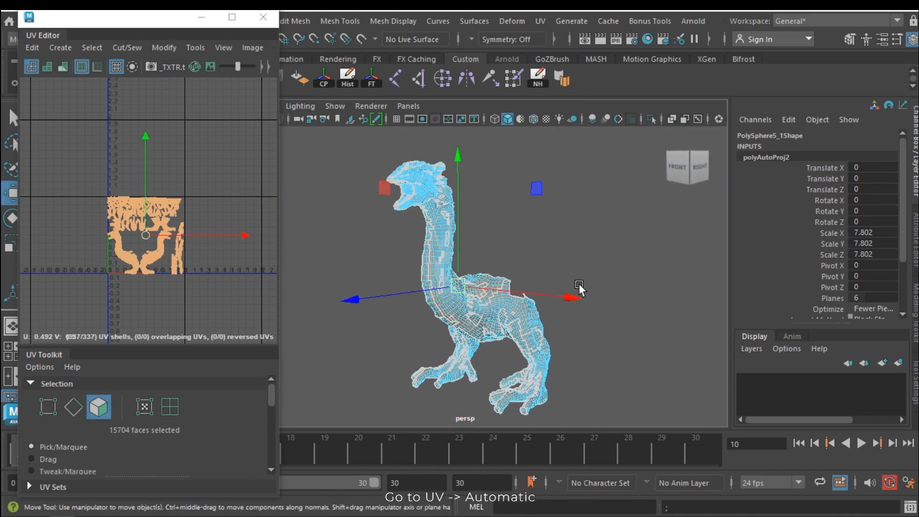
pyautogui.click(570, 227)
pyautogui.press('f')
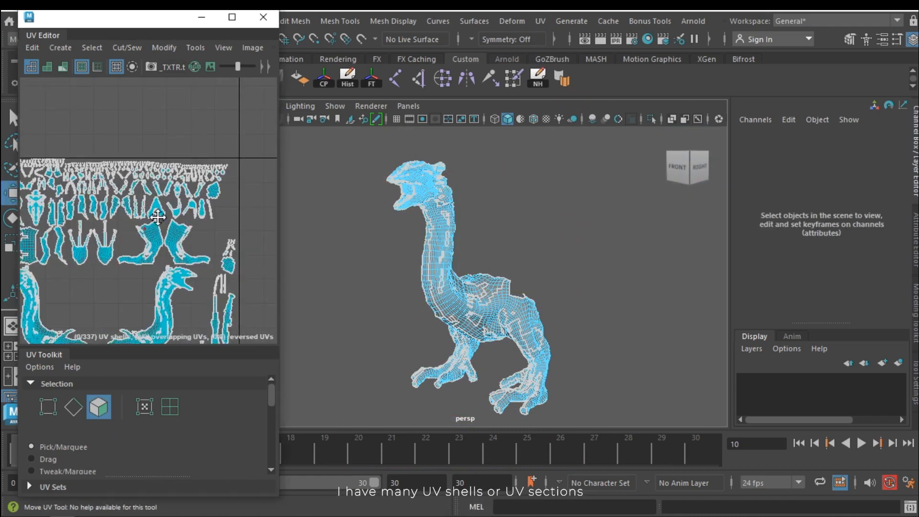
# Step: Return the creature to object mode and examine the automatic UV cuts along its neck, body and legs
pyautogui.keyDown('alt'); pyautogui.moveTo(141, 193); pyautogui.dragTo(92, 187, button='right'); pyautogui.keyUp('alt')
pyautogui.moveTo(426, 219); pyautogui.dragTo(486, 105, button='right')
pyautogui.click(518, 207)
pyautogui.keyDown('alt'); pyautogui.moveTo(462, 226); pyautogui.dragTo(470, 251, button='middle'); pyautogui.keyUp('alt')
pyautogui.keyDown('alt'); pyautogui.moveTo(469, 250); pyautogui.dragTo(512, 266, button='right'); pyautogui.keyUp('alt')
pyautogui.click(425, 248)
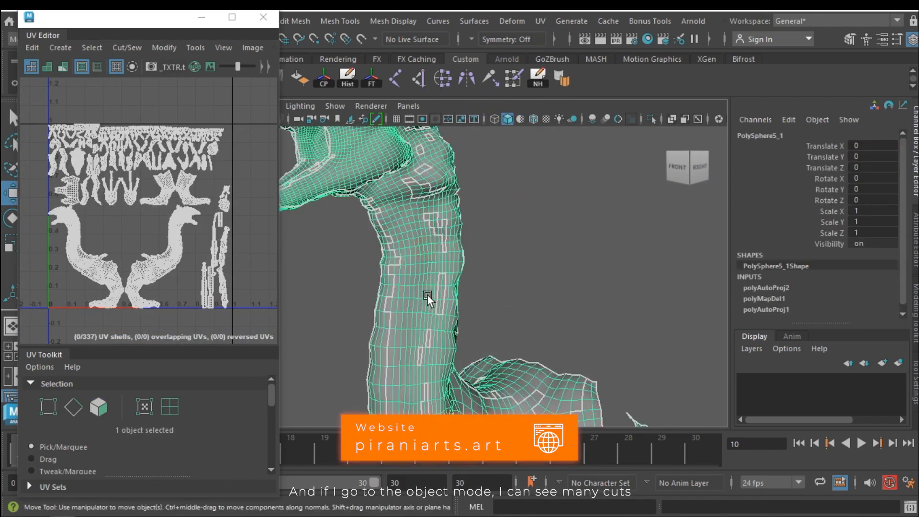
pyautogui.keyDown('alt'); pyautogui.moveTo(427, 295); pyautogui.dragTo(478, 344, button='middle'); pyautogui.keyUp('alt')
pyautogui.keyDown('alt'); pyautogui.moveTo(478, 344); pyautogui.dragTo(441, 286, button='right'); pyautogui.keyUp('alt')
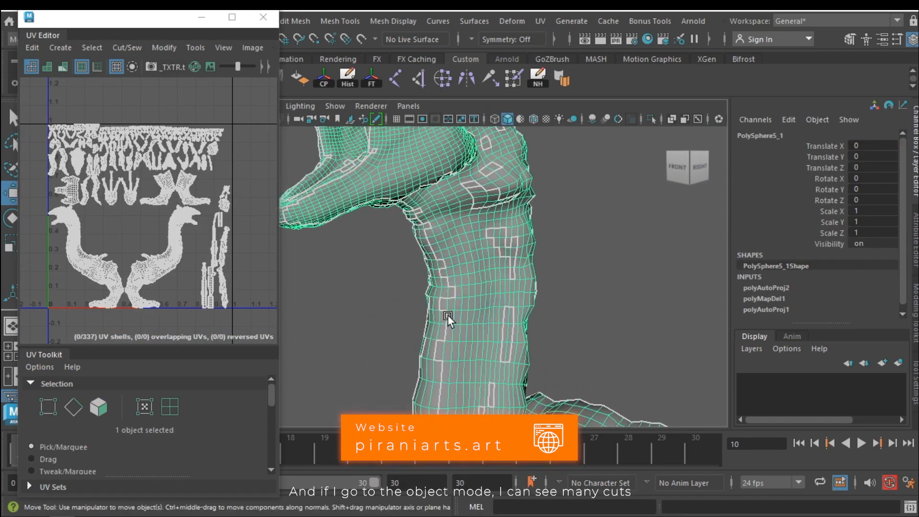
pyautogui.keyDown('alt'); pyautogui.moveTo(488, 205); pyautogui.dragTo(534, 297, button='middle'); pyautogui.keyUp('alt')
pyautogui.keyDown('alt'); pyautogui.moveTo(534, 297); pyautogui.dragTo(462, 272, button='right'); pyautogui.keyUp('alt')
pyautogui.keyDown('alt'); pyautogui.moveTo(461, 272); pyautogui.dragTo(401, 281); pyautogui.keyUp('alt')
pyautogui.keyDown('alt'); pyautogui.moveTo(401, 282); pyautogui.dragTo(433, 191, button='middle'); pyautogui.keyUp('alt')
pyautogui.keyDown('alt'); pyautogui.moveTo(433, 191); pyautogui.dragTo(465, 182, button='right'); pyautogui.keyUp('alt')
pyautogui.keyDown('alt'); pyautogui.moveTo(500, 258); pyautogui.dragTo(455, 268, button='right'); pyautogui.keyUp('alt')
pyautogui.keyDown('alt'); pyautogui.moveTo(455, 268); pyautogui.dragTo(414, 316); pyautogui.keyUp('alt')
pyautogui.keyDown('alt'); pyautogui.moveTo(414, 316); pyautogui.dragTo(428, 225, button='middle'); pyautogui.keyUp('alt')
pyautogui.keyDown('alt'); pyautogui.moveTo(428, 224); pyautogui.dragTo(459, 220, button='right'); pyautogui.keyUp('alt')
pyautogui.keyDown('alt'); pyautogui.moveTo(459, 220); pyautogui.dragTo(630, 247); pyautogui.keyUp('alt')
pyautogui.keyDown('alt'); pyautogui.moveTo(631, 247); pyautogui.dragTo(547, 264, button='right'); pyautogui.keyUp('alt')
pyautogui.keyDown('alt'); pyautogui.moveTo(547, 264); pyautogui.dragTo(533, 288, button='middle'); pyautogui.keyUp('alt')
pyautogui.keyDown('alt'); pyautogui.moveTo(533, 288); pyautogui.dragTo(549, 294); pyautogui.keyUp('alt')
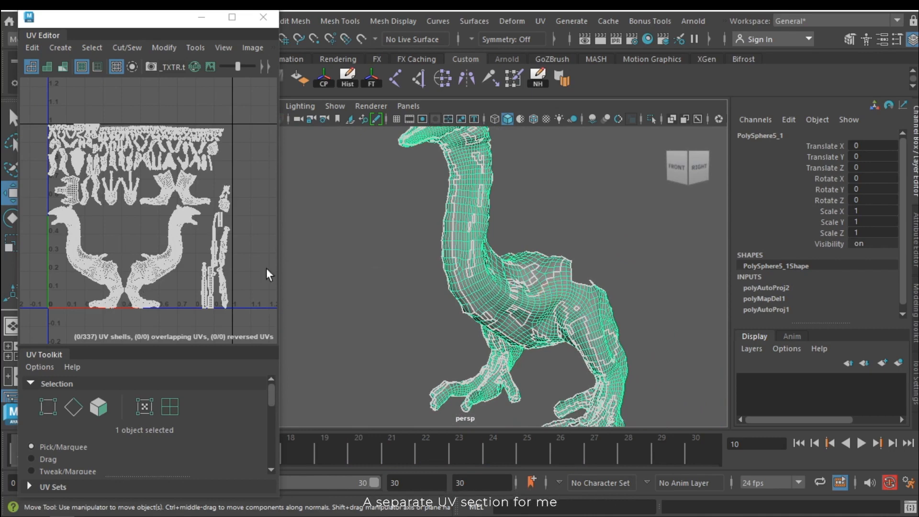
pyautogui.keyDown('alt'); pyautogui.moveTo(562, 271); pyautogui.dragTo(533, 275, button='right'); pyautogui.keyUp('alt')
pyautogui.keyDown('alt'); pyautogui.moveTo(533, 274); pyautogui.dragTo(491, 280, button='middle'); pyautogui.keyUp('alt')
pyautogui.keyDown('alt'); pyautogui.moveTo(491, 280); pyautogui.dragTo(455, 258); pyautogui.keyUp('alt')
pyautogui.keyDown('alt'); pyautogui.moveTo(454, 258); pyautogui.dragTo(450, 287, button='middle'); pyautogui.keyUp('alt')
pyautogui.keyDown('alt'); pyautogui.moveTo(449, 287); pyautogui.dragTo(436, 286, button='right'); pyautogui.keyUp('alt')
pyautogui.keyDown('alt'); pyautogui.moveTo(436, 286); pyautogui.dragTo(438, 258); pyautogui.keyUp('alt')
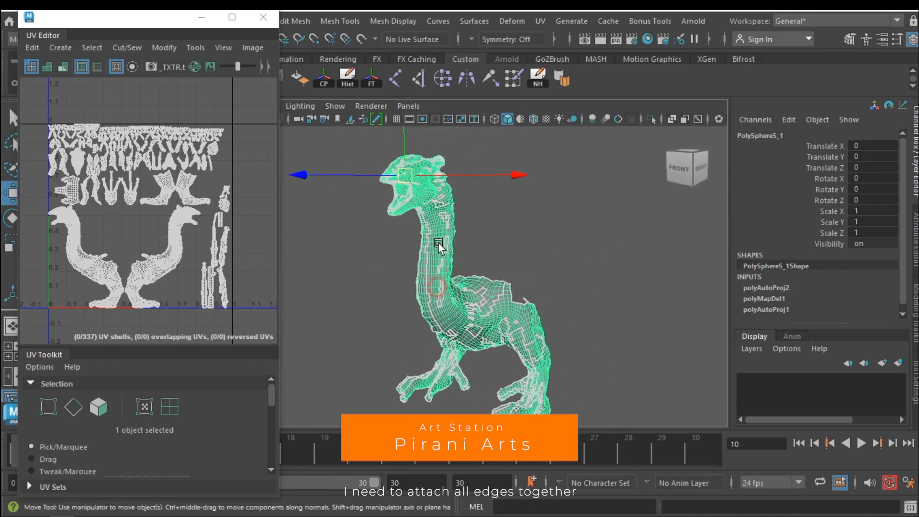
# Step: Select all edges of the creature mesh and sew their UVs together
pyautogui.moveTo(440, 130); pyautogui.dragTo(437, 92, button='right')
pyautogui.moveTo(574, 163); pyautogui.dragTo(359, 383)
pyautogui.keyDown('alt'); pyautogui.moveTo(487, 263); pyautogui.dragTo(600, 281, button='right'); pyautogui.keyUp('alt')
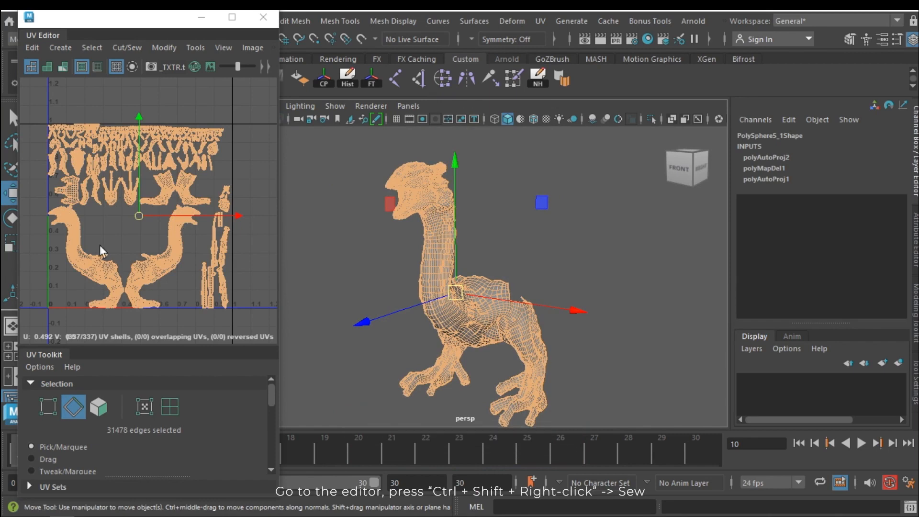
pyautogui.keyDown('ctrl'); pyautogui.keyDown('shift'); pyautogui.moveTo(153, 233); pyautogui.dragTo(199, 248, button='right'); pyautogui.keyUp('shift'); pyautogui.keyUp('ctrl')
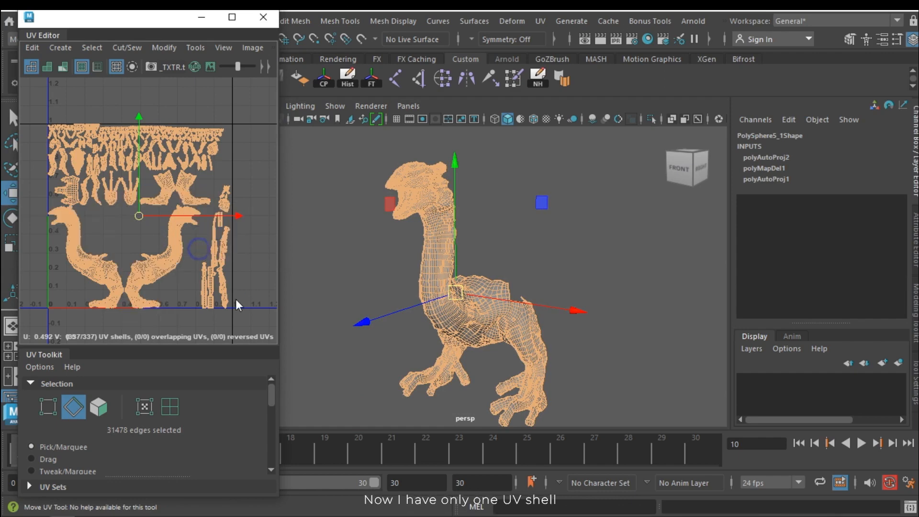
pyautogui.click(210, 235)
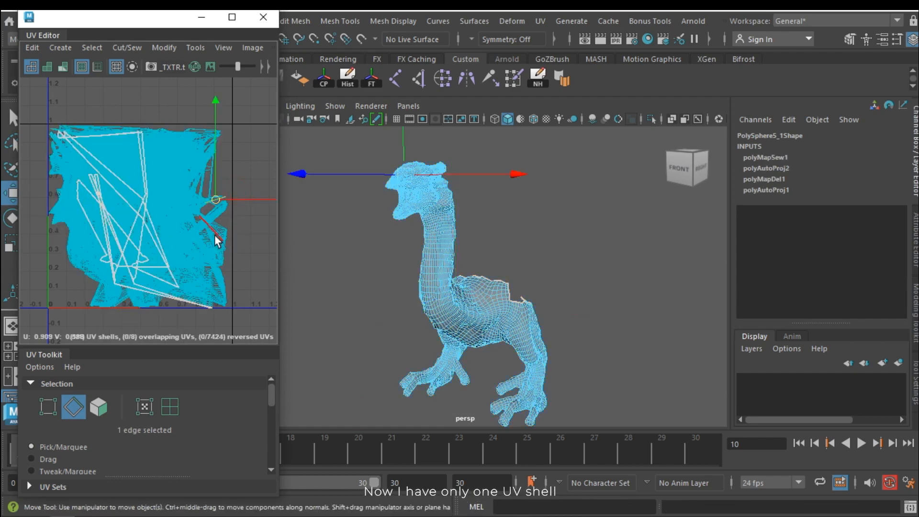
# Step: Switch to UV shell selection in the UV Editor and check how the sewn UVs are grouped
pyautogui.moveTo(221, 142); pyautogui.dragTo(167, 122, button='right')
pyautogui.click(176, 193)
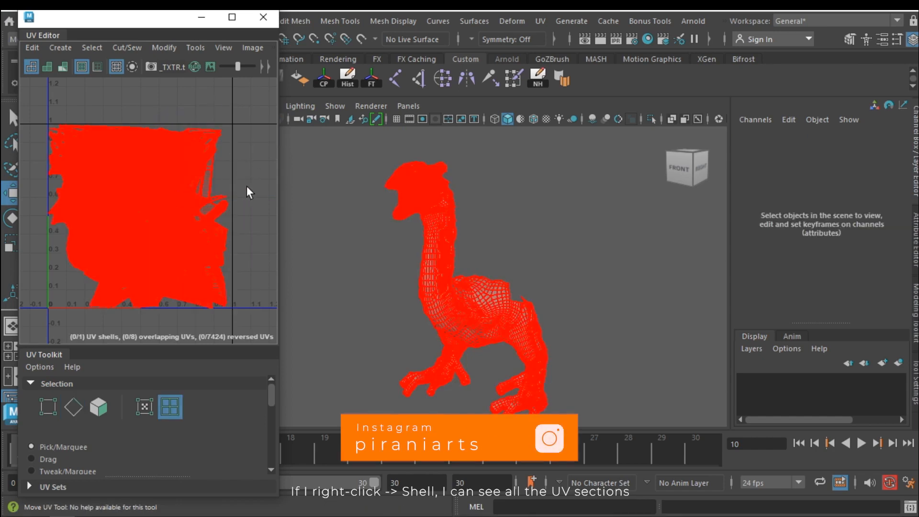
pyautogui.click(248, 187)
pyautogui.click(160, 193)
pyautogui.click(238, 171)
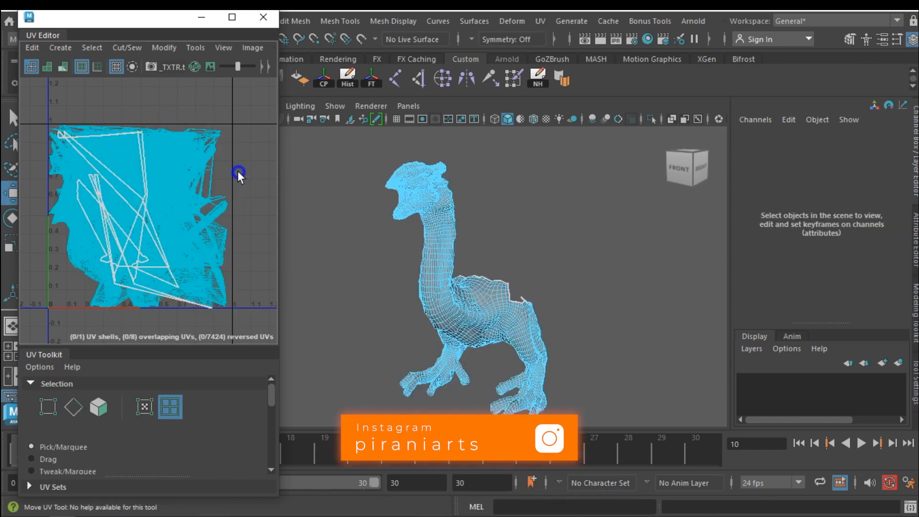
pyautogui.click(161, 200)
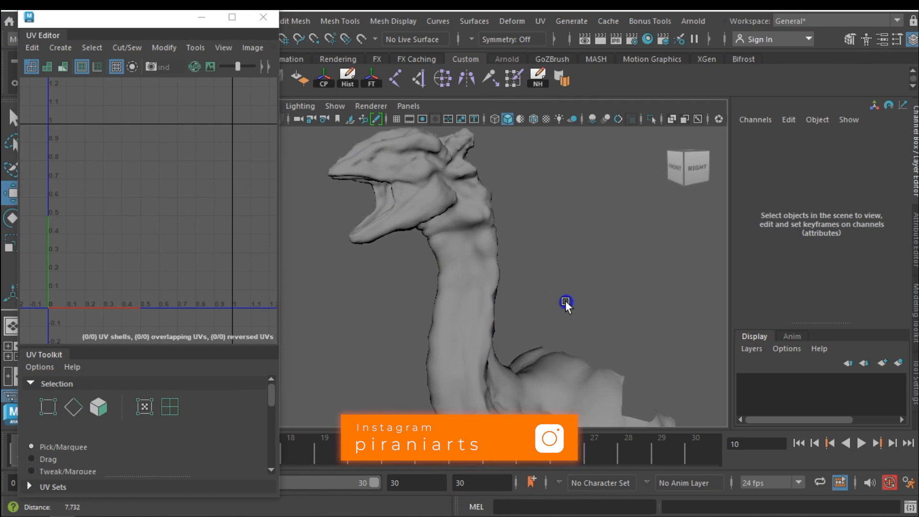
# Step: Examine the creature's head, mouth, horns, neck, body and legs to plan the manual UV cuts
pyautogui.keyDown('alt'); pyautogui.moveTo(564, 300); pyautogui.dragTo(535, 320, button='middle'); pyautogui.keyUp('alt')
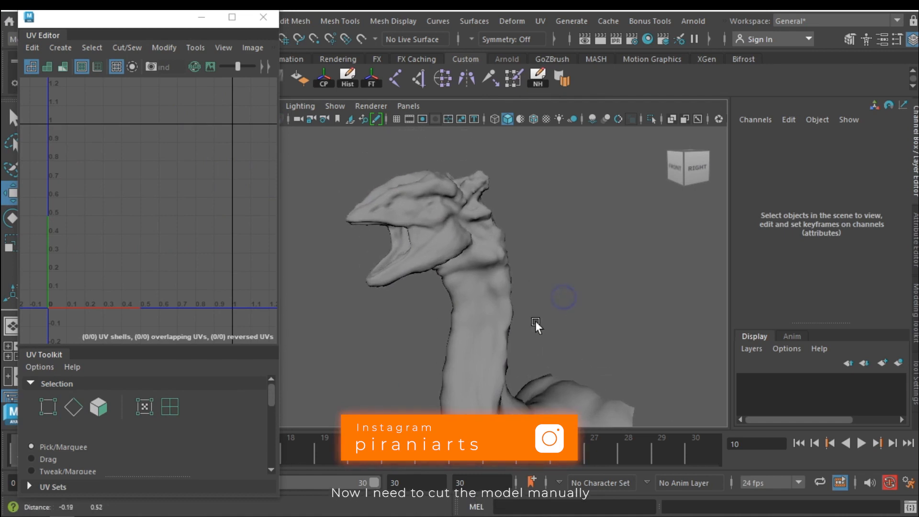
pyautogui.keyDown('alt'); pyautogui.moveTo(535, 321); pyautogui.dragTo(547, 341, button='right'); pyautogui.keyUp('alt')
pyautogui.keyDown('alt'); pyautogui.moveTo(515, 319); pyautogui.dragTo(539, 328, button='middle'); pyautogui.keyUp('alt')
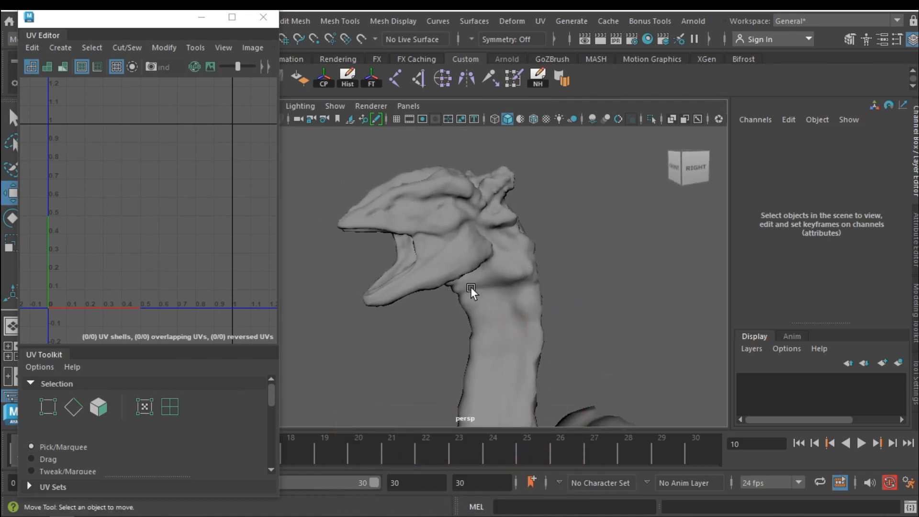
pyautogui.keyDown('alt'); pyautogui.moveTo(463, 285); pyautogui.dragTo(470, 249); pyautogui.keyUp('alt')
pyautogui.keyDown('alt'); pyautogui.moveTo(452, 247); pyautogui.dragTo(403, 199, button='middle'); pyautogui.keyUp('alt')
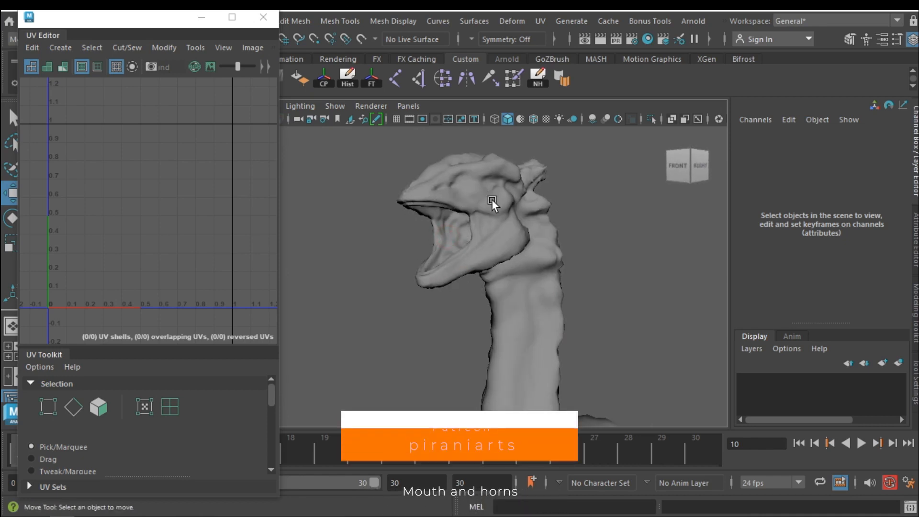
pyautogui.keyDown('alt'); pyautogui.moveTo(492, 199); pyautogui.dragTo(435, 243); pyautogui.keyUp('alt')
pyautogui.scroll(-3, 466, 250)
pyautogui.keyDown('alt'); pyautogui.moveTo(542, 298); pyautogui.dragTo(481, 242, button='middle'); pyautogui.keyUp('alt')
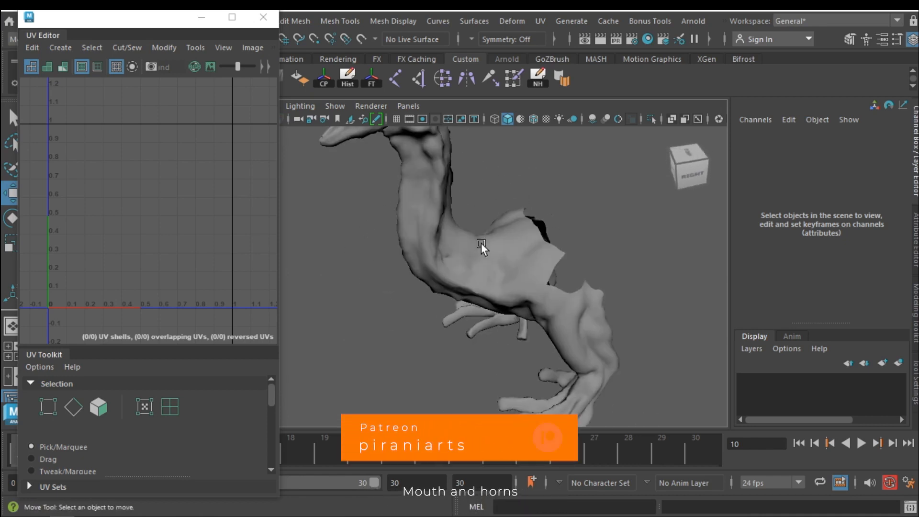
pyautogui.keyDown('alt'); pyautogui.moveTo(481, 243); pyautogui.dragTo(518, 215); pyautogui.keyUp('alt')
pyautogui.moveTo(515, 270)
pyautogui.keyDown('alt'); pyautogui.mouseDown()
pyautogui.moveTo(507, 222)
pyautogui.moveTo(501, 268)
pyautogui.mouseUp(); pyautogui.keyUp('alt')
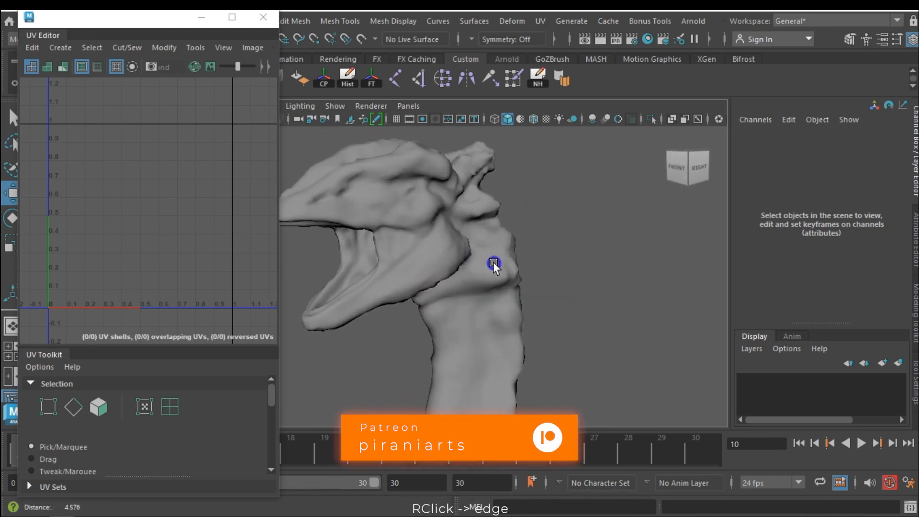
# Step: Select the edge loop around the upper neck just below the head and cut the UVs along it
pyautogui.moveTo(493, 262); pyautogui.dragTo(445, 102, button='right')
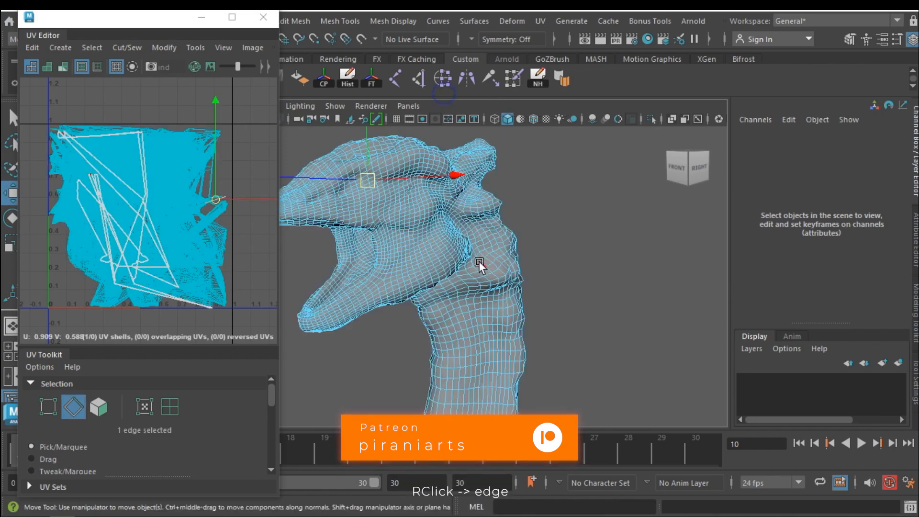
pyautogui.press('q')
pyautogui.keyDown('alt'); pyautogui.moveTo(424, 287); pyautogui.dragTo(447, 338); pyautogui.keyUp('alt')
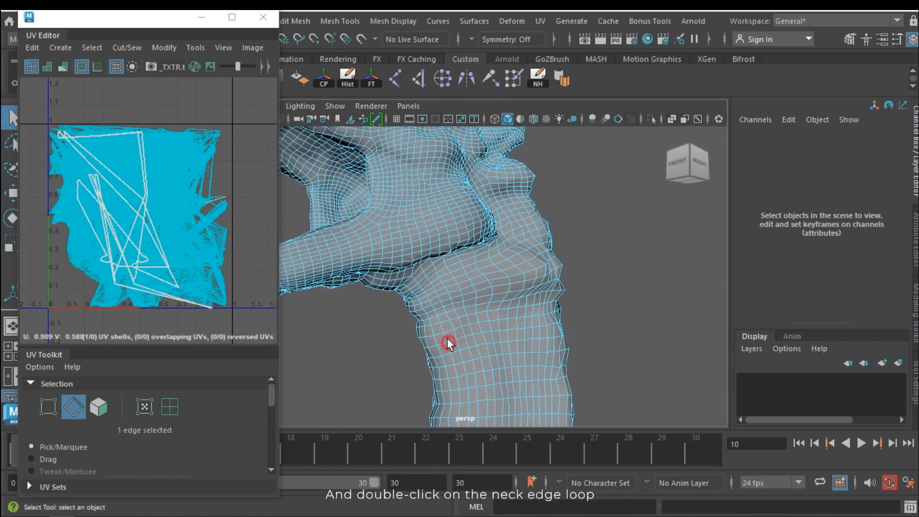
pyautogui.doubleClick(450, 282)
pyautogui.keyDown('alt'); pyautogui.moveTo(449, 278); pyautogui.dragTo(640, 291); pyautogui.keyUp('alt')
pyautogui.keyDown('shift'); pyautogui.rightClick(165, 216); pyautogui.keyUp('shift')
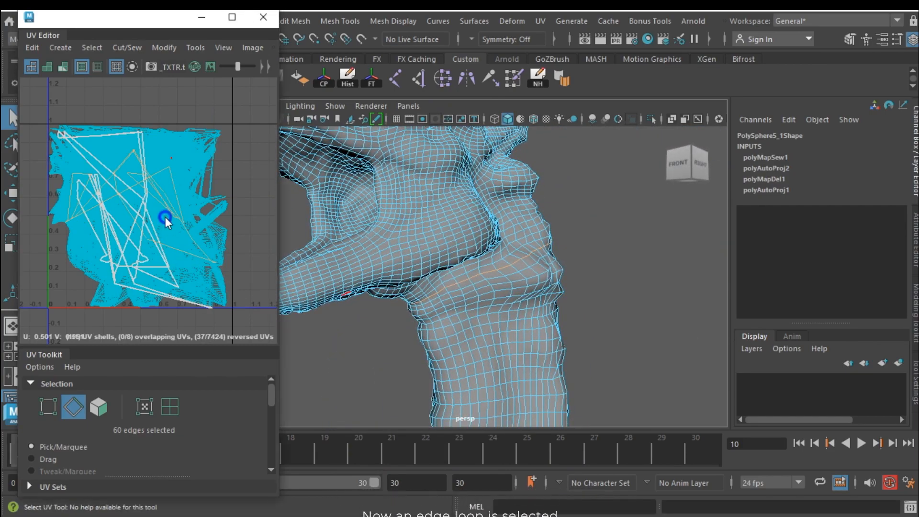
pyautogui.keyDown('ctrl'); pyautogui.keyDown('shift'); pyautogui.moveTo(165, 217); pyautogui.dragTo(110, 242, button='right'); pyautogui.keyUp('shift'); pyautogui.keyUp('ctrl')
# Step: Select the edge loop inside the lower jaw's rim and deselect its unwanted portion on the upper head
pyautogui.keyDown('alt'); pyautogui.moveTo(540, 282); pyautogui.dragTo(486, 297); pyautogui.keyUp('alt')
pyautogui.keyDown('alt'); pyautogui.moveTo(486, 297); pyautogui.dragTo(497, 292, button='middle'); pyautogui.keyUp('alt')
pyautogui.scroll(5, 497, 293)
pyautogui.keyDown('alt'); pyautogui.moveTo(498, 293); pyautogui.dragTo(579, 314); pyautogui.keyUp('alt')
pyautogui.doubleClick(507, 322)
pyautogui.keyDown('alt'); pyautogui.moveTo(640, 298); pyautogui.dragTo(641, 310); pyautogui.keyUp('alt')
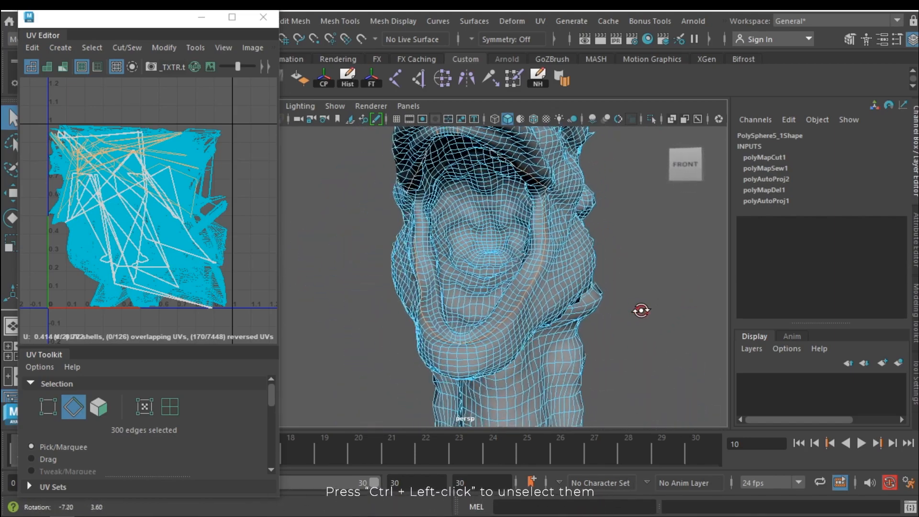
pyautogui.scroll(-3, 641, 311)
pyautogui.keyDown('alt'); pyautogui.moveTo(568, 260); pyautogui.dragTo(556, 309, button='middle'); pyautogui.keyUp('alt')
pyautogui.keyDown('alt'); pyautogui.moveTo(556, 309); pyautogui.dragTo(564, 306); pyautogui.keyUp('alt')
pyautogui.keyDown('ctrl'); pyautogui.moveTo(579, 158); pyautogui.dragTo(328, 276); pyautogui.keyUp('ctrl')
# Step: Enable Object X symmetry and extend the mouth edge selection around the corners of the mouth
pyautogui.keyDown('alt'); pyautogui.moveTo(511, 290); pyautogui.dragTo(469, 230, button='middle'); pyautogui.keyUp('alt')
pyautogui.keyDown('alt'); pyautogui.moveTo(470, 230); pyautogui.dragTo(536, 277, button='right'); pyautogui.keyUp('alt')
pyautogui.keyDown('alt'); pyautogui.moveTo(535, 277); pyautogui.dragTo(477, 290); pyautogui.keyUp('alt')
pyautogui.keyDown('alt'); pyautogui.moveTo(478, 290); pyautogui.dragTo(450, 335, button='middle'); pyautogui.keyUp('alt')
pyautogui.keyDown('alt'); pyautogui.moveTo(430, 316); pyautogui.dragTo(495, 331, button='right'); pyautogui.keyUp('alt')
pyautogui.keyDown('alt'); pyautogui.moveTo(494, 331); pyautogui.dragTo(488, 312); pyautogui.keyUp('alt')
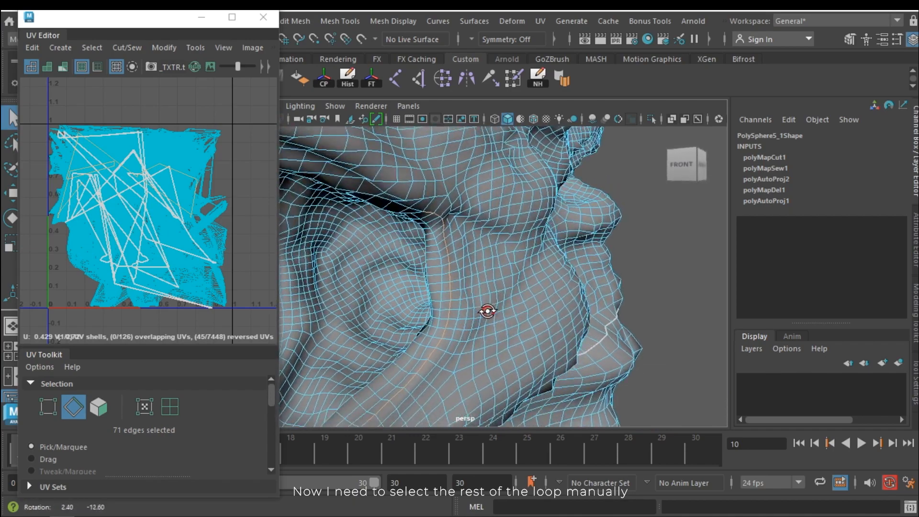
pyautogui.keyDown('alt'); pyautogui.moveTo(488, 311); pyautogui.dragTo(507, 320, button='right'); pyautogui.keyUp('alt')
pyautogui.keyDown('alt'); pyautogui.moveTo(484, 293); pyautogui.dragTo(482, 321, button='middle'); pyautogui.keyUp('alt')
pyautogui.keyDown('alt'); pyautogui.moveTo(481, 320); pyautogui.dragTo(491, 301); pyautogui.keyUp('alt')
pyautogui.keyDown('alt'); pyautogui.moveTo(491, 302); pyautogui.dragTo(497, 236, button='middle'); pyautogui.keyUp('alt')
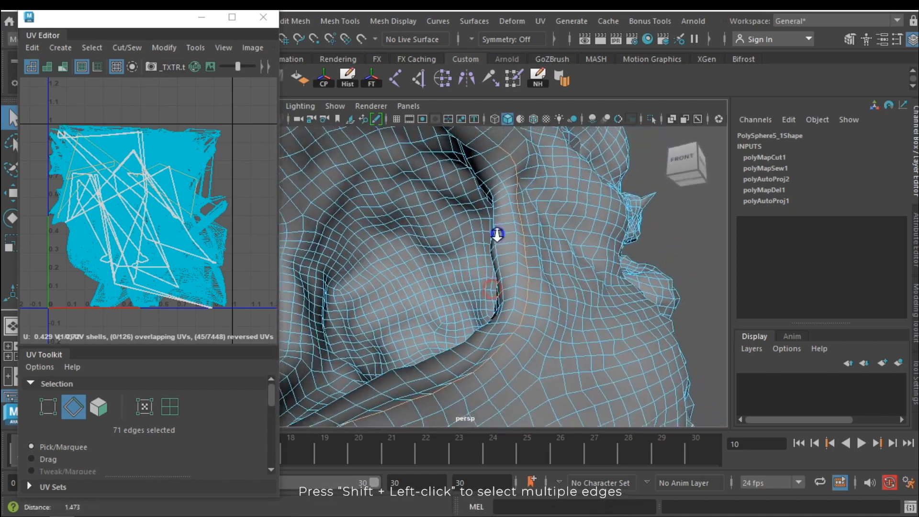
pyautogui.keyDown('alt'); pyautogui.moveTo(496, 235); pyautogui.dragTo(501, 282); pyautogui.keyUp('alt')
pyautogui.keyDown('alt'); pyautogui.moveTo(501, 282); pyautogui.dragTo(504, 343, button='middle'); pyautogui.keyUp('alt')
pyautogui.keyDown('alt'); pyautogui.moveTo(521, 306); pyautogui.dragTo(488, 325, button='middle'); pyautogui.keyUp('alt')
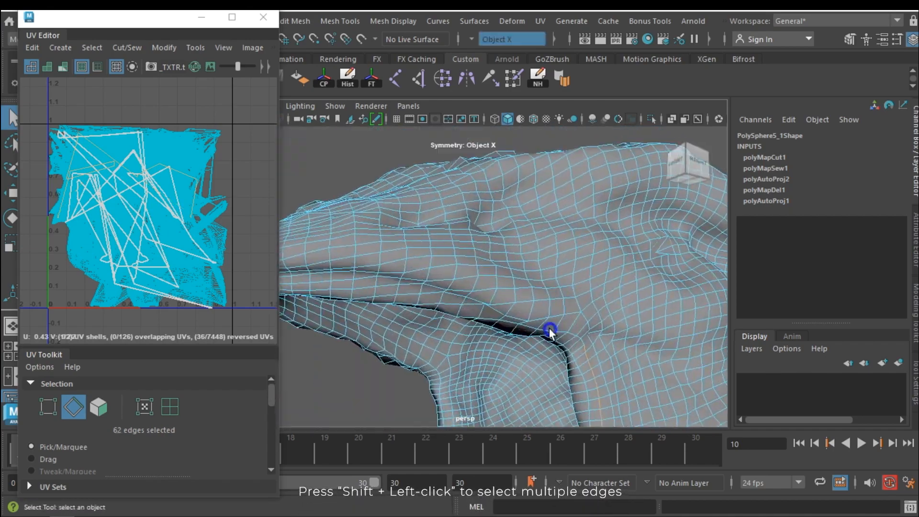
pyautogui.keyDown('alt'); pyautogui.moveTo(488, 325); pyautogui.dragTo(474, 332); pyautogui.keyUp('alt')
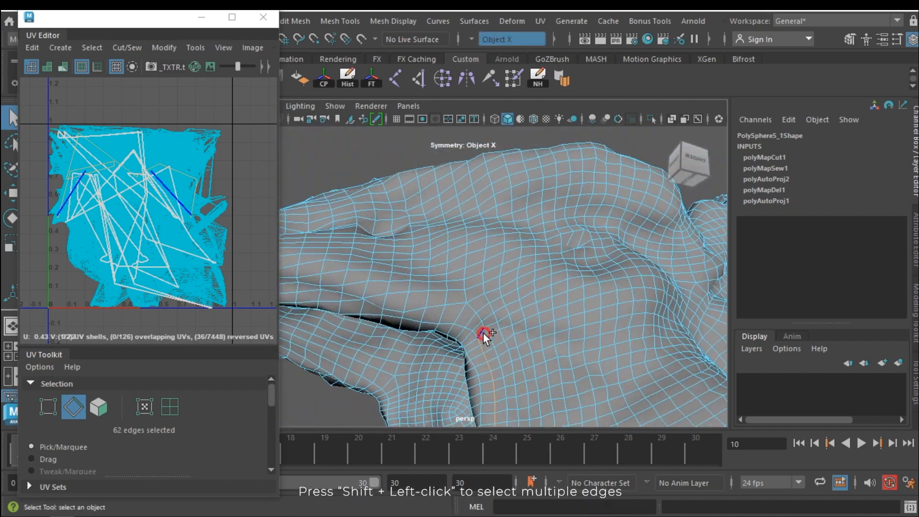
pyautogui.keyDown('shift'); pyautogui.click(484, 325); pyautogui.keyUp('shift')
pyautogui.keyDown('alt'); pyautogui.moveTo(483, 324); pyautogui.dragTo(509, 342, button='right'); pyautogui.keyUp('alt')
pyautogui.keyDown('alt'); pyautogui.moveTo(509, 343); pyautogui.dragTo(477, 382); pyautogui.keyUp('alt')
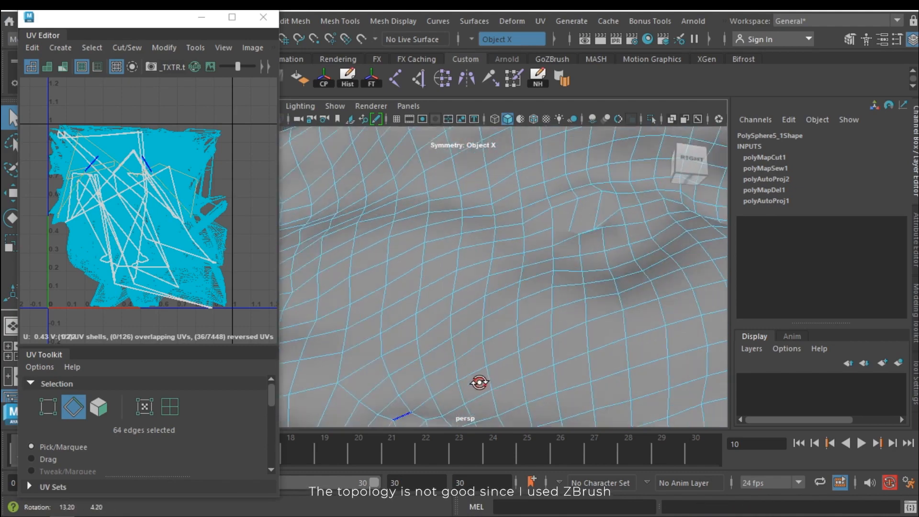
pyautogui.keyDown('alt'); pyautogui.moveTo(477, 381); pyautogui.dragTo(440, 304, button='middle'); pyautogui.keyUp('alt')
pyautogui.keyDown('alt'); pyautogui.moveTo(440, 304); pyautogui.dragTo(431, 293); pyautogui.keyUp('alt')
pyautogui.keyDown('shift'); pyautogui.click(428, 288); pyautogui.keyUp('shift')
pyautogui.keyDown('alt'); pyautogui.moveTo(428, 288); pyautogui.dragTo(421, 303, button='right'); pyautogui.keyUp('alt')
pyautogui.keyDown('shift'); pyautogui.click(429, 309); pyautogui.keyUp('shift')
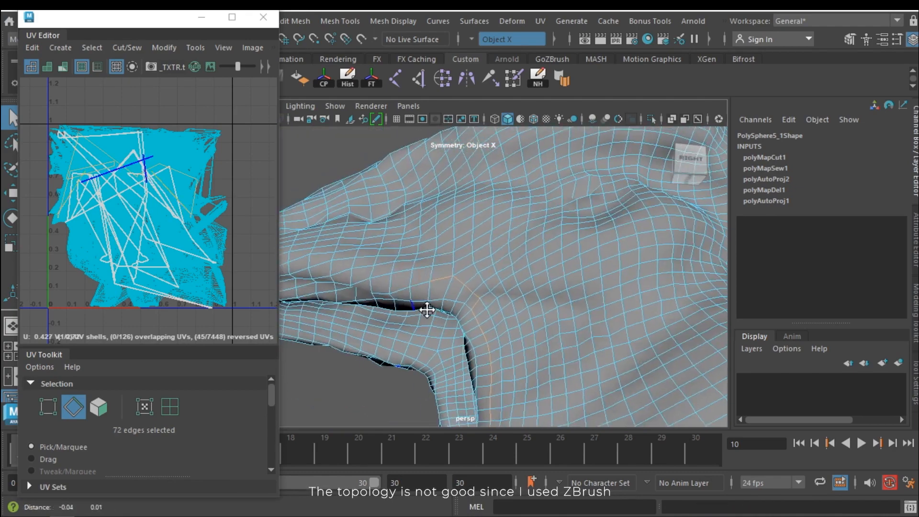
# Step: Add the edges along both sides of the upper jaw's inner rim to the mouth seam selection
pyautogui.keyDown('alt'); pyautogui.moveTo(429, 310); pyautogui.dragTo(594, 292, button='middle'); pyautogui.keyUp('alt')
pyautogui.keyDown('shift'); pyautogui.click(624, 288); pyautogui.keyUp('shift')
pyautogui.keyDown('shift'); pyautogui.click(579, 277); pyautogui.keyUp('shift')
pyautogui.keyDown('shift'); pyautogui.click(544, 268); pyautogui.keyUp('shift')
pyautogui.keyDown('alt'); pyautogui.moveTo(544, 268); pyautogui.dragTo(570, 239); pyautogui.keyUp('alt')
pyautogui.keyDown('alt'); pyautogui.moveTo(569, 239); pyautogui.dragTo(587, 271, button='right'); pyautogui.keyUp('alt')
pyautogui.keyDown('shift'); pyautogui.click(586, 270); pyautogui.keyUp('shift')
pyautogui.keyDown('shift'); pyautogui.click(571, 257); pyautogui.keyUp('shift')
pyautogui.keyDown('shift'); pyautogui.click(556, 244); pyautogui.keyUp('shift')
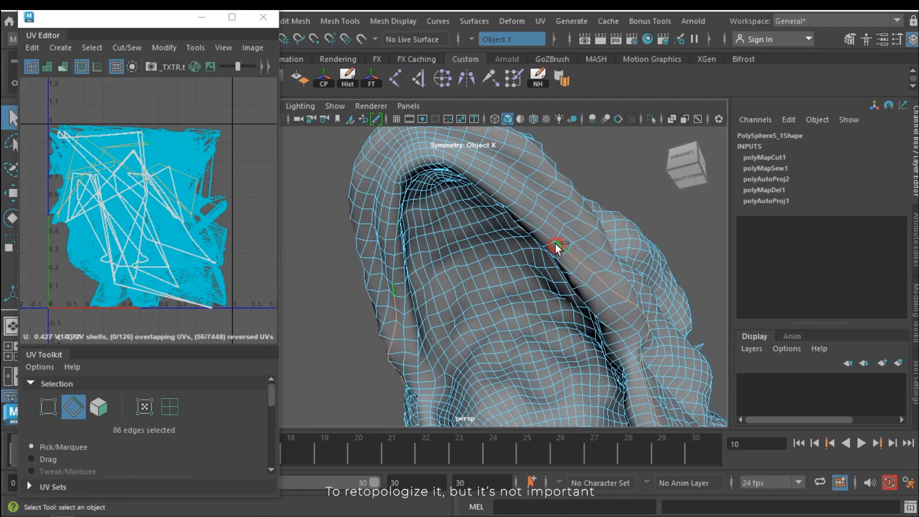
pyautogui.keyDown('shift'); pyautogui.click(543, 228); pyautogui.keyUp('shift')
pyautogui.keyDown('shift'); pyautogui.click(530, 214); pyautogui.keyUp('shift')
# Step: Continue the upper-jaw seam selection forward and close it across the centre at the front of the mouth
pyautogui.keyDown('alt'); pyautogui.moveTo(529, 214); pyautogui.dragTo(552, 268); pyautogui.keyUp('alt')
pyautogui.keyDown('shift'); pyautogui.click(571, 267); pyautogui.keyUp('shift')
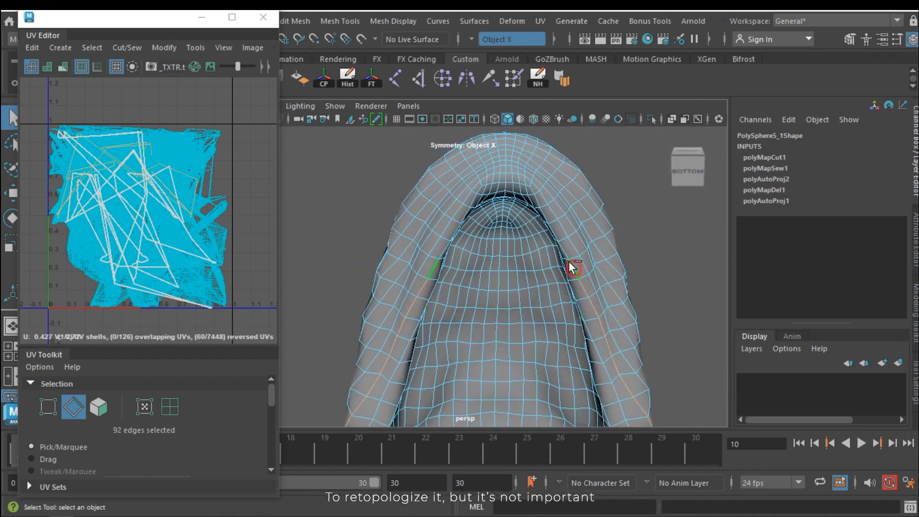
pyautogui.keyDown('shift'); pyautogui.click(566, 253); pyautogui.keyUp('shift')
pyautogui.keyDown('shift'); pyautogui.click(558, 235); pyautogui.keyUp('shift')
pyautogui.keyDown('shift'); pyautogui.click(550, 218); pyautogui.keyUp('shift')
pyautogui.keyDown('shift'); pyautogui.click(538, 199); pyautogui.keyUp('shift')
pyautogui.keyDown('alt'); pyautogui.moveTo(537, 199); pyautogui.dragTo(506, 290, button='middle'); pyautogui.keyUp('alt')
pyautogui.keyDown('alt'); pyautogui.moveTo(506, 290); pyautogui.dragTo(548, 287, button='right'); pyautogui.keyUp('alt')
pyautogui.keyDown('shift'); pyautogui.click(557, 289); pyautogui.keyUp('shift')
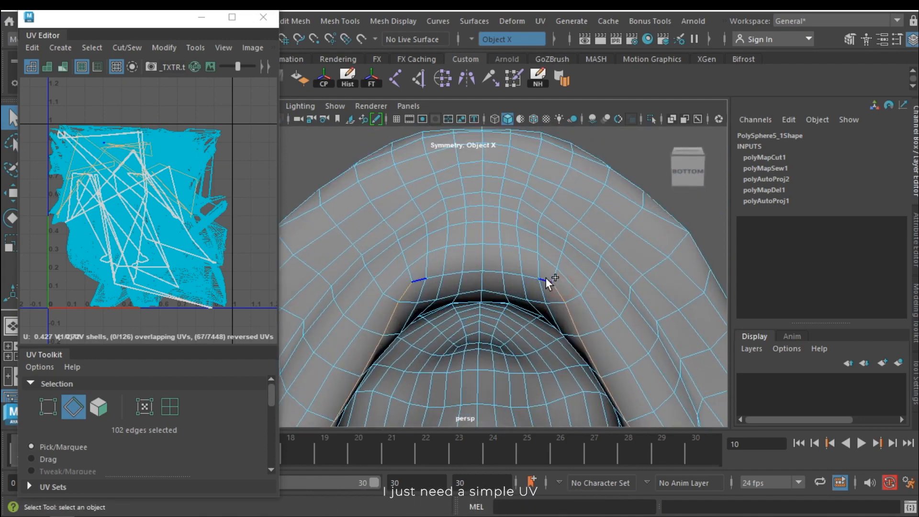
pyautogui.keyDown('shift'); pyautogui.click(544, 277); pyautogui.keyUp('shift')
pyautogui.keyDown('shift'); pyautogui.click(526, 278); pyautogui.keyUp('shift')
pyautogui.keyDown('shift'); pyautogui.click(510, 274); pyautogui.keyUp('shift')
pyautogui.keyDown('shift'); pyautogui.click(494, 272); pyautogui.keyUp('shift')
# Step: Cut the UVs along the selected mouth seam and clear the selection
pyautogui.keyDown('alt'); pyautogui.moveTo(494, 272); pyautogui.dragTo(500, 335, button='right'); pyautogui.keyUp('alt')
pyautogui.keyDown('alt'); pyautogui.moveTo(500, 335); pyautogui.dragTo(507, 199, button='middle'); pyautogui.keyUp('alt')
pyautogui.keyDown('alt'); pyautogui.moveTo(507, 199); pyautogui.dragTo(423, 280); pyautogui.keyUp('alt')
pyautogui.rightClick(240, 190)
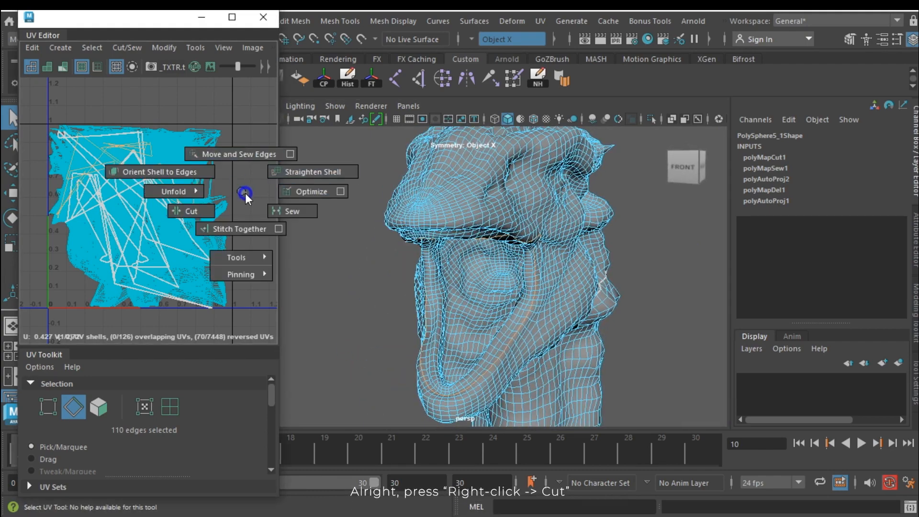
pyautogui.click(191, 211)
pyautogui.click(687, 261)
# Step: Switch to UV shell selection and check the separation of the head, mouth interior and neck shells
pyautogui.keyDown('alt'); pyautogui.moveTo(566, 276); pyautogui.dragTo(478, 202); pyautogui.keyUp('alt')
pyautogui.rightClick(480, 200)
pyautogui.moveTo(480, 199); pyautogui.dragTo(541, 169, button='right')
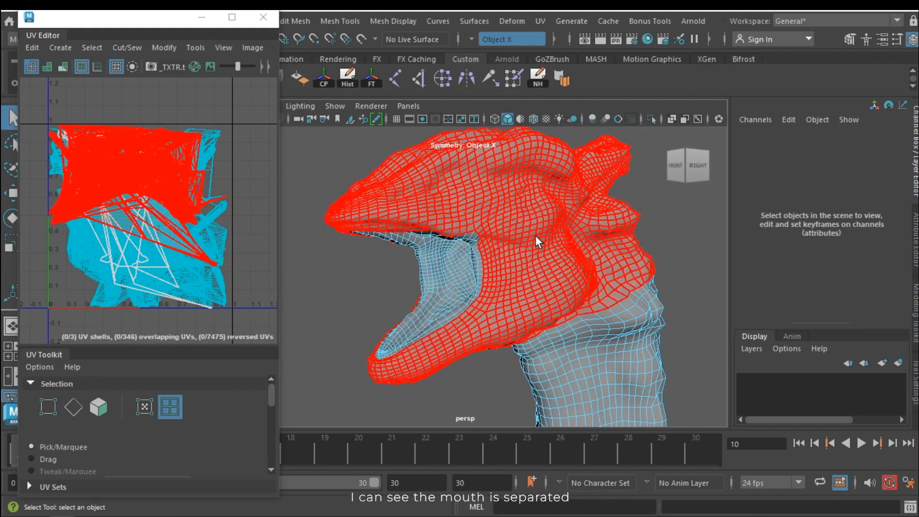
pyautogui.keyDown('alt'); pyautogui.moveTo(462, 271); pyautogui.dragTo(486, 250); pyautogui.keyUp('alt')
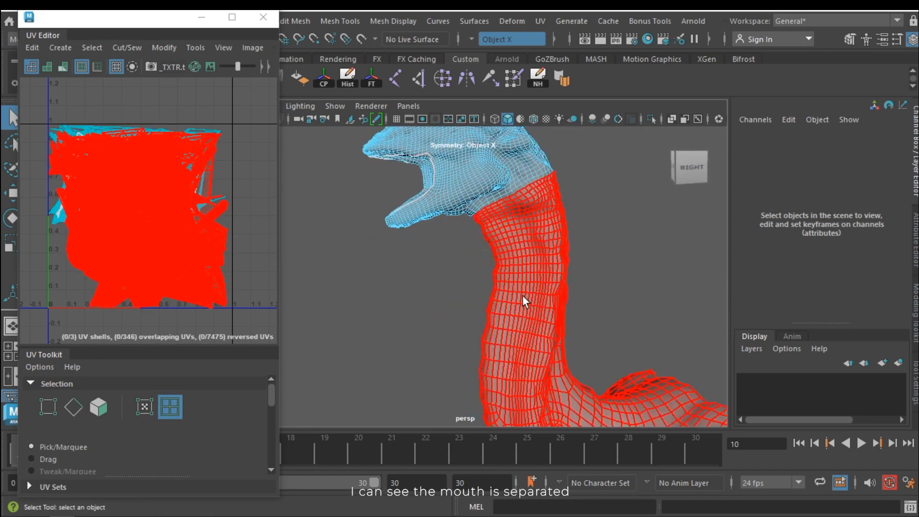
pyautogui.scroll(-4, 522, 296)
pyautogui.keyDown('alt'); pyautogui.moveTo(523, 298); pyautogui.dragTo(522, 322, button='middle'); pyautogui.keyUp('alt')
pyautogui.keyDown('alt'); pyautogui.moveTo(507, 330); pyautogui.dragTo(540, 339); pyautogui.keyUp('alt')
pyautogui.keyDown('alt'); pyautogui.moveTo(491, 274); pyautogui.dragTo(493, 325, button='middle'); pyautogui.keyUp('alt')
pyautogui.scroll(5, 482, 297)
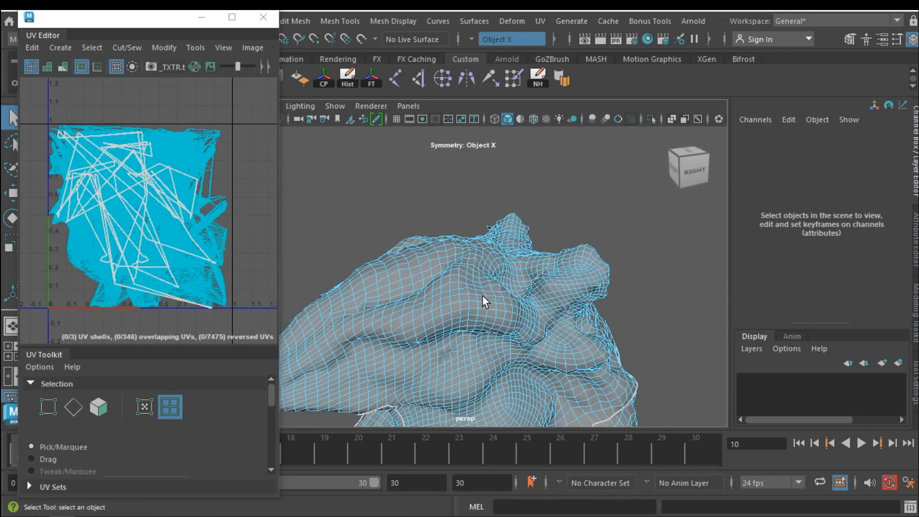
# Step: Switch to edge selection and select the full edge loop along the centre of the head and back of the neck
pyautogui.keyDown('alt'); pyautogui.moveTo(482, 297); pyautogui.dragTo(364, 257); pyautogui.keyUp('alt')
pyautogui.moveTo(461, 160); pyautogui.dragTo(456, 91, button='right')
pyautogui.keyDown('alt'); pyautogui.moveTo(512, 290); pyautogui.dragTo(480, 305); pyautogui.keyUp('alt')
pyautogui.keyDown('alt'); pyautogui.moveTo(481, 305); pyautogui.dragTo(498, 296, button='middle'); pyautogui.keyUp('alt')
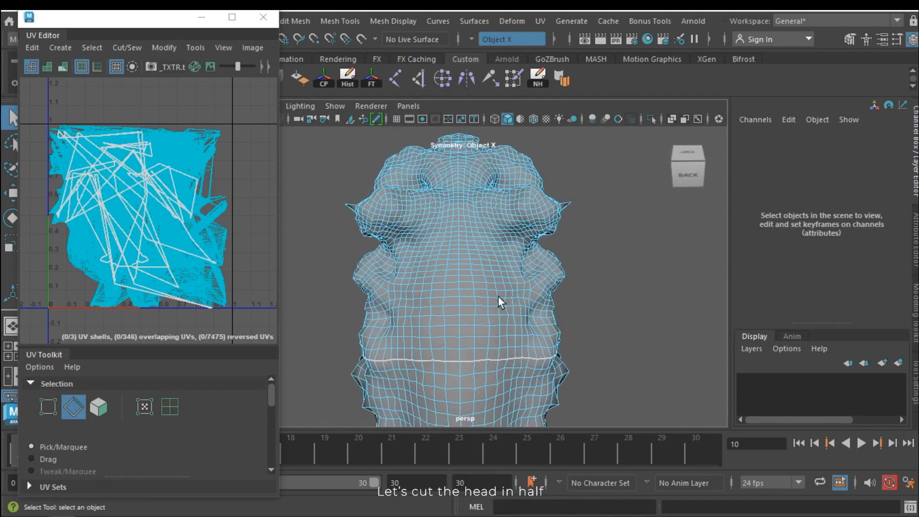
pyautogui.click(458, 354)
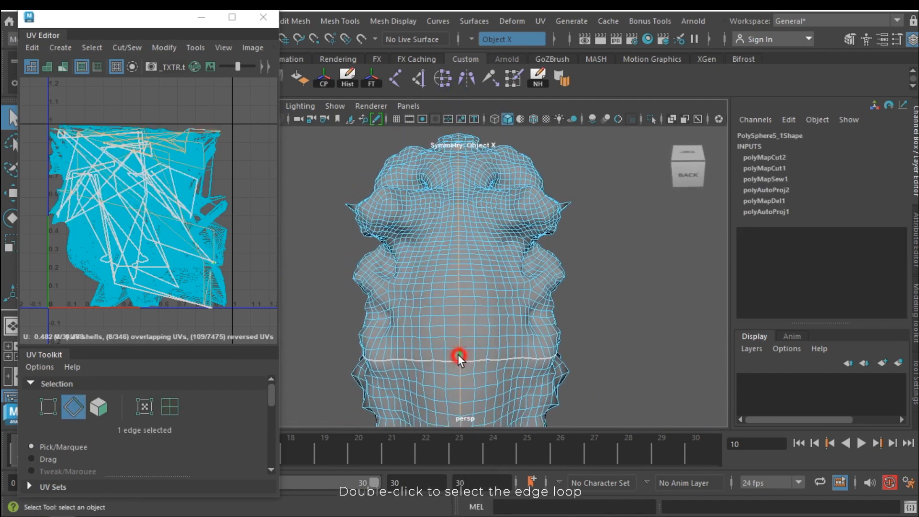
pyautogui.doubleClick(457, 354)
# Step: Deselect the centre-loop edges below the neck seam, keeping only the edges that run along the head
pyautogui.keyDown('alt'); pyautogui.moveTo(504, 348); pyautogui.dragTo(467, 256); pyautogui.keyUp('alt')
pyautogui.moveTo(568, 413); pyautogui.dragTo(412, 199)
pyautogui.keyDown('alt'); pyautogui.moveTo(415, 223); pyautogui.dragTo(421, 292, button='middle'); pyautogui.keyUp('alt')
pyautogui.keyDown('alt'); pyautogui.moveTo(550, 301); pyautogui.dragTo(718, 306, button='right'); pyautogui.keyUp('alt')
pyautogui.keyDown('alt'); pyautogui.moveTo(530, 252); pyautogui.dragTo(524, 304, button='middle'); pyautogui.keyUp('alt')
pyautogui.keyDown('alt'); pyautogui.moveTo(521, 305); pyautogui.dragTo(537, 305, button='right'); pyautogui.keyUp('alt')
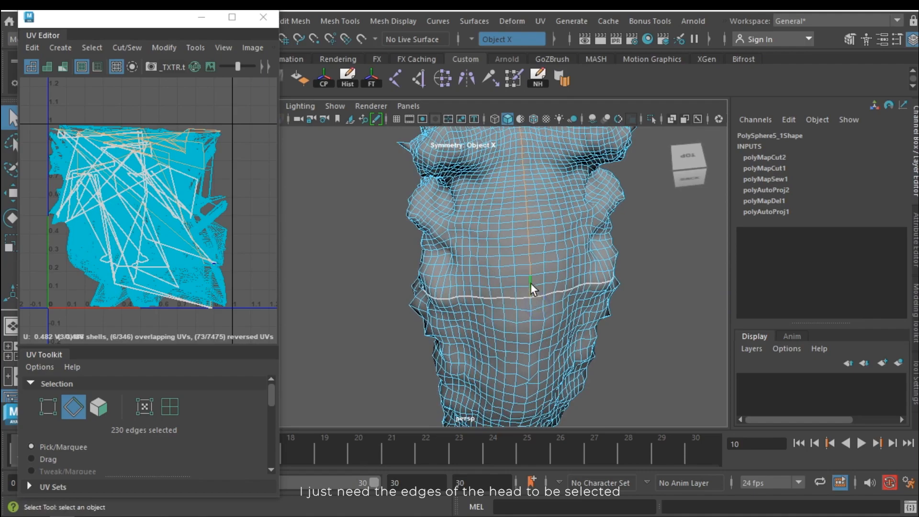
pyautogui.keyDown('alt'); pyautogui.moveTo(530, 283); pyautogui.dragTo(479, 246); pyautogui.keyUp('alt')
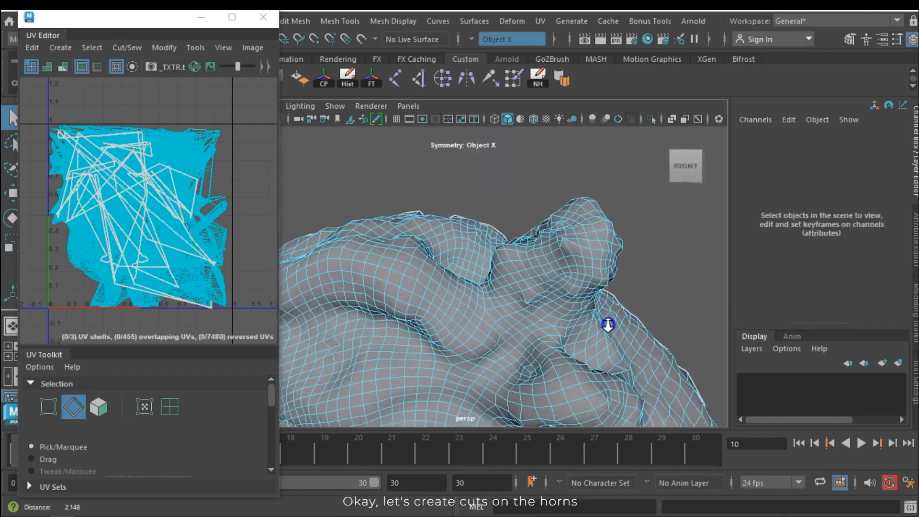
pyautogui.keyDown('alt'); pyautogui.moveTo(604, 311); pyautogui.dragTo(523, 316); pyautogui.keyUp('alt')
pyautogui.doubleClick(523, 316)
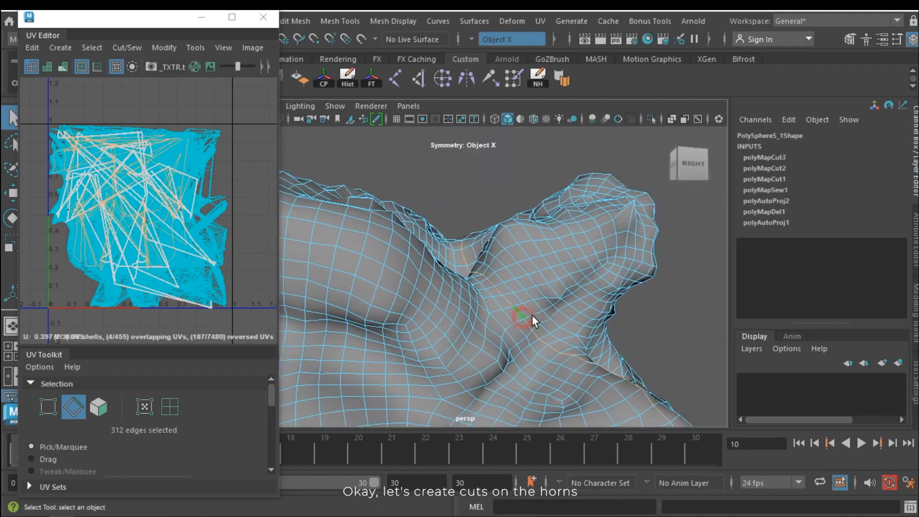
pyautogui.click(704, 282)
# Step: Start the horn seam by selecting the first edges across the back of the horn's base
pyautogui.keyDown('alt'); pyautogui.moveTo(626, 313); pyautogui.dragTo(441, 347); pyautogui.keyUp('alt')
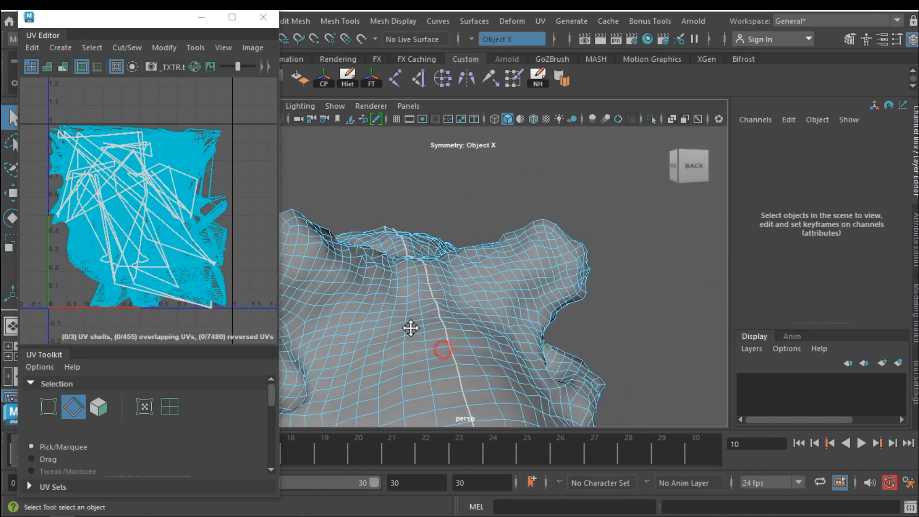
pyautogui.keyDown('alt'); pyautogui.moveTo(412, 326); pyautogui.dragTo(555, 330, button='middle'); pyautogui.keyUp('alt')
pyautogui.keyDown('alt'); pyautogui.moveTo(555, 330); pyautogui.dragTo(492, 327, button='right'); pyautogui.keyUp('alt')
pyautogui.keyDown('alt'); pyautogui.moveTo(491, 326); pyautogui.dragTo(539, 279); pyautogui.keyUp('alt')
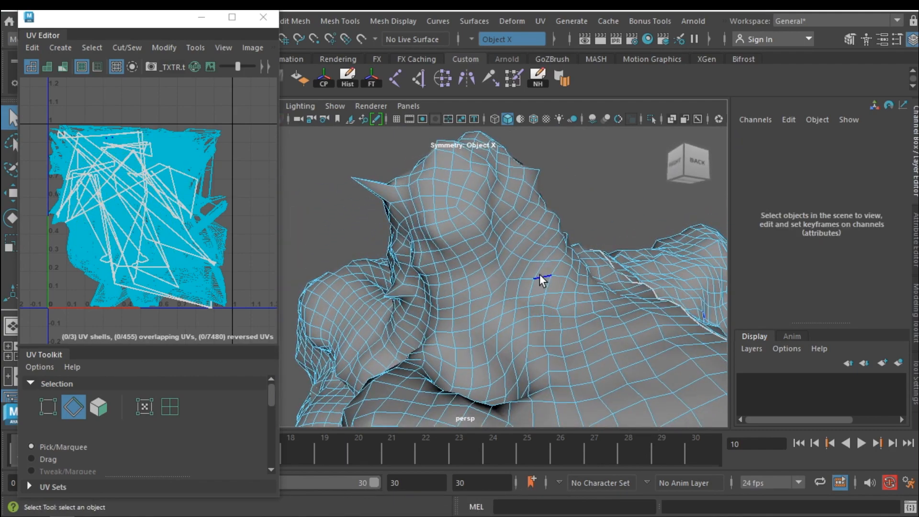
pyautogui.click(523, 298)
pyautogui.keyDown('shift'); pyautogui.click(523, 298); pyautogui.keyUp('shift')
pyautogui.keyDown('shift'); pyautogui.click(498, 303); pyautogui.keyUp('shift')
pyautogui.keyDown('shift'); pyautogui.click(478, 308); pyautogui.keyUp('shift')
# Step: Extend the seam selection along the outer side of the horn's base
pyautogui.keyDown('alt'); pyautogui.moveTo(411, 330); pyautogui.dragTo(478, 338); pyautogui.keyUp('alt')
pyautogui.keyDown('shift'); pyautogui.click(565, 346); pyautogui.keyUp('shift')
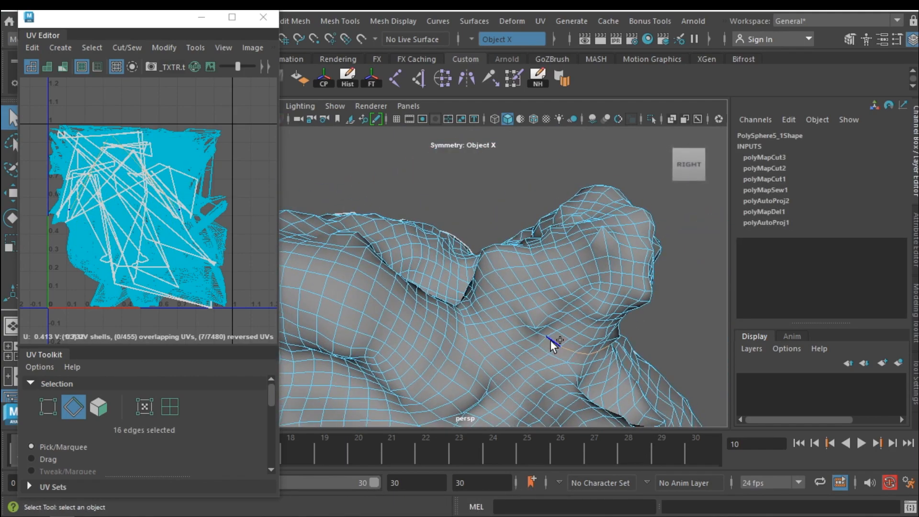
pyautogui.keyDown('shift'); pyautogui.click(550, 340); pyautogui.keyUp('shift')
pyautogui.keyDown('shift'); pyautogui.click(530, 329); pyautogui.keyUp('shift')
pyautogui.keyDown('shift'); pyautogui.click(510, 312); pyautogui.keyUp('shift')
pyautogui.keyDown('shift'); pyautogui.click(496, 296); pyautogui.keyUp('shift')
# Step: Continue the seam selection upward around the front of the horn's base
pyautogui.keyDown('alt'); pyautogui.moveTo(496, 296); pyautogui.dragTo(522, 330); pyautogui.keyUp('alt')
pyautogui.keyDown('shift'); pyautogui.click(501, 312); pyautogui.keyUp('shift')
pyautogui.keyDown('shift'); pyautogui.click(516, 289); pyautogui.keyUp('shift')
pyautogui.keyDown('shift'); pyautogui.click(512, 283); pyautogui.keyUp('shift')
pyautogui.keyDown('shift'); pyautogui.click(506, 273); pyautogui.keyUp('shift')
pyautogui.keyDown('shift'); pyautogui.click(507, 266); pyautogui.keyUp('shift')
pyautogui.keyDown('alt'); pyautogui.moveTo(522, 266); pyautogui.dragTo(633, 291, button='right'); pyautogui.keyUp('alt')
pyautogui.keyDown('shift'); pyautogui.click(525, 250); pyautogui.keyUp('shift')
pyautogui.keyDown('shift'); pyautogui.click(524, 247); pyautogui.keyUp('shift')
pyautogui.keyDown('shift'); pyautogui.click(521, 235); pyautogui.keyUp('shift')
# Step: Add the edges on the inner side of the horn's base, facing the head's centre line, to the seam
pyautogui.moveTo(521, 239)
pyautogui.keyDown('alt'); pyautogui.mouseDown()
pyautogui.moveTo(488, 256)
pyautogui.moveTo(516, 248)
pyautogui.mouseUp(); pyautogui.keyUp('alt')
pyautogui.keyDown('alt'); pyautogui.moveTo(517, 249); pyautogui.dragTo(501, 248, button='right'); pyautogui.keyUp('alt')
pyautogui.keyDown('alt'); pyautogui.moveTo(501, 248); pyautogui.dragTo(476, 294); pyautogui.keyUp('alt')
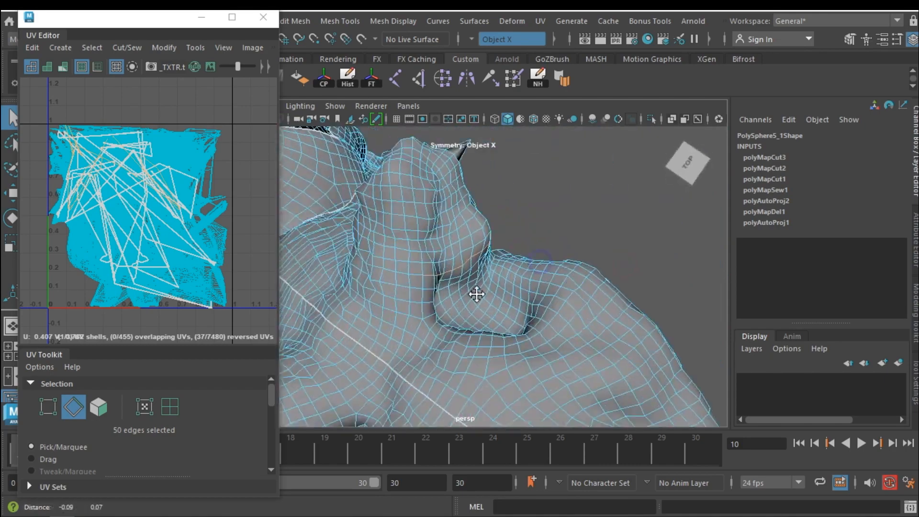
pyautogui.keyDown('alt'); pyautogui.moveTo(478, 293); pyautogui.dragTo(591, 344, button='right'); pyautogui.keyUp('alt')
pyautogui.keyDown('shift'); pyautogui.click(489, 265); pyautogui.keyUp('shift')
pyautogui.keyDown('shift'); pyautogui.click(470, 273); pyautogui.keyUp('shift')
pyautogui.keyDown('shift'); pyautogui.click(452, 280); pyautogui.keyUp('shift')
pyautogui.keyDown('alt'); pyautogui.moveTo(445, 282); pyautogui.dragTo(395, 333); pyautogui.keyUp('alt')
pyautogui.keyDown('shift'); pyautogui.click(480, 226); pyautogui.keyUp('shift')
pyautogui.keyDown('shift'); pyautogui.click(469, 246); pyautogui.keyUp('shift')
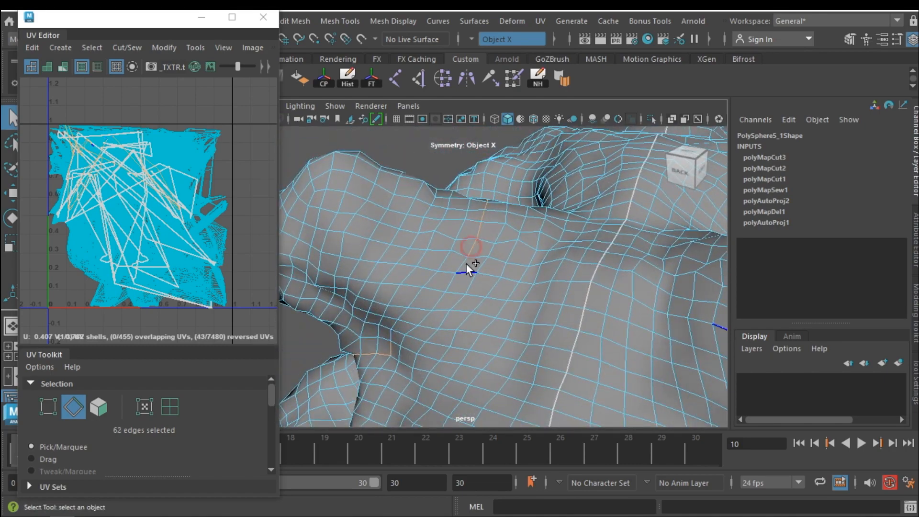
# Step: Undo the misplaced edge and close the horn seam by selecting the remaining edges across the gap behind the base
pyautogui.keyDown('shift'); pyautogui.click(464, 264); pyautogui.keyUp('shift')
pyautogui.hotkey('ctrl', 'z')
pyautogui.moveTo(459, 264)
pyautogui.keyDown('alt'); pyautogui.mouseDown(button='right')
pyautogui.moveTo(463, 275)
pyautogui.moveTo(449, 258)
pyautogui.mouseUp(button='right'); pyautogui.keyUp('alt')
pyautogui.keyDown('shift'); pyautogui.click(451, 242); pyautogui.keyUp('shift')
pyautogui.keyDown('shift'); pyautogui.click(420, 326); pyautogui.keyUp('shift')
pyautogui.keyDown('alt'); pyautogui.moveTo(421, 320); pyautogui.dragTo(393, 311, button='right'); pyautogui.keyUp('alt')
pyautogui.keyDown('alt'); pyautogui.moveTo(424, 316); pyautogui.dragTo(461, 297); pyautogui.keyUp('alt')
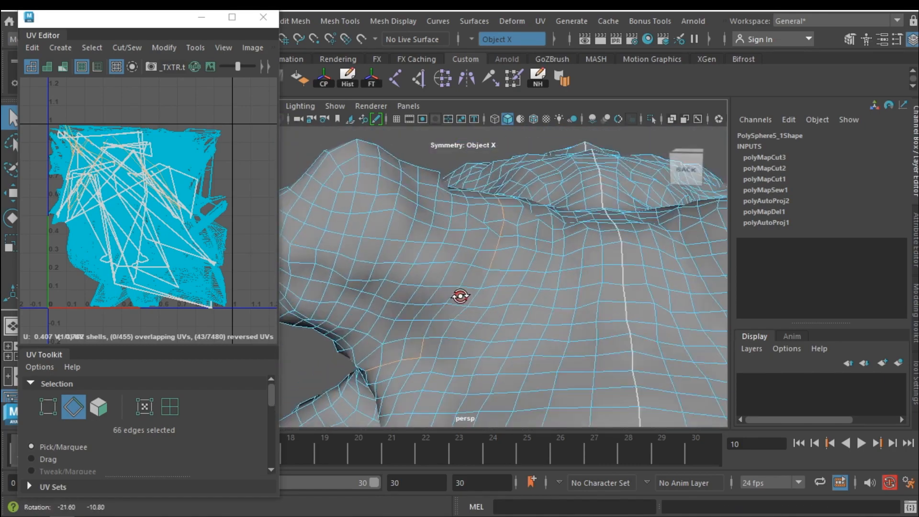
pyautogui.keyDown('shift'); pyautogui.click(488, 267); pyautogui.keyUp('shift')
pyautogui.keyDown('shift'); pyautogui.click(478, 286); pyautogui.keyUp('shift')
pyautogui.keyDown('shift'); pyautogui.click(437, 331); pyautogui.keyUp('shift')
# Step: Cut the UVs along the selected seam around the horn bases
pyautogui.keyDown('alt'); pyautogui.moveTo(508, 332); pyautogui.dragTo(438, 316, button='right'); pyautogui.keyUp('alt')
pyautogui.keyDown('alt'); pyautogui.moveTo(437, 315); pyautogui.dragTo(603, 270); pyautogui.keyUp('alt')
pyautogui.keyDown('shift'); pyautogui.moveTo(224, 229); pyautogui.dragTo(172, 248, button='right'); pyautogui.keyUp('shift')
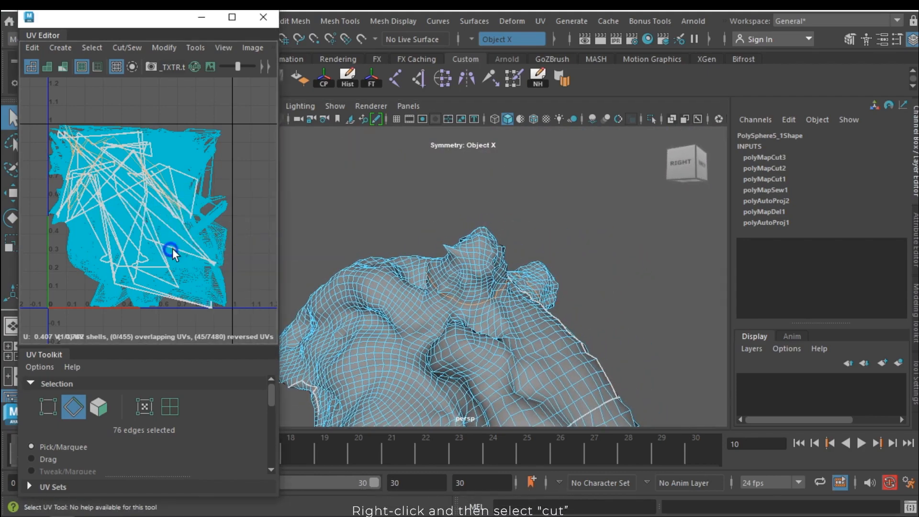
# Step: Examine the cut seams from several sides of the head, mouth and neck
pyautogui.keyDown('alt'); pyautogui.moveTo(523, 218); pyautogui.dragTo(514, 320); pyautogui.keyUp('alt')
pyautogui.keyDown('alt'); pyautogui.moveTo(515, 320); pyautogui.dragTo(319, 300, button='right'); pyautogui.keyUp('alt')
pyautogui.keyDown('alt'); pyautogui.moveTo(458, 332); pyautogui.dragTo(428, 229, button='middle'); pyautogui.keyUp('alt')
pyautogui.keyDown('alt'); pyautogui.moveTo(428, 229); pyautogui.dragTo(543, 219); pyautogui.keyUp('alt')
pyautogui.keyDown('alt'); pyautogui.moveTo(450, 284); pyautogui.dragTo(508, 176, button='middle'); pyautogui.keyUp('alt')
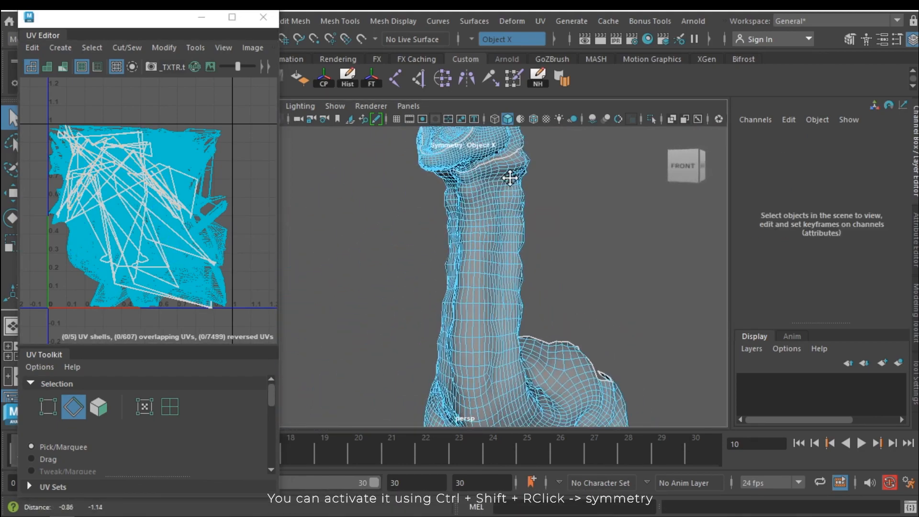
pyautogui.keyDown('alt'); pyautogui.moveTo(493, 230); pyautogui.dragTo(386, 243); pyautogui.keyUp('alt')
pyautogui.keyDown('alt'); pyautogui.moveTo(430, 225); pyautogui.dragTo(454, 368, button='middle'); pyautogui.keyUp('alt')
pyautogui.keyDown('alt'); pyautogui.moveTo(440, 340); pyautogui.dragTo(507, 332); pyautogui.keyUp('alt')
pyautogui.keyDown('alt'); pyautogui.moveTo(461, 295); pyautogui.dragTo(416, 327, button='middle'); pyautogui.keyUp('alt')
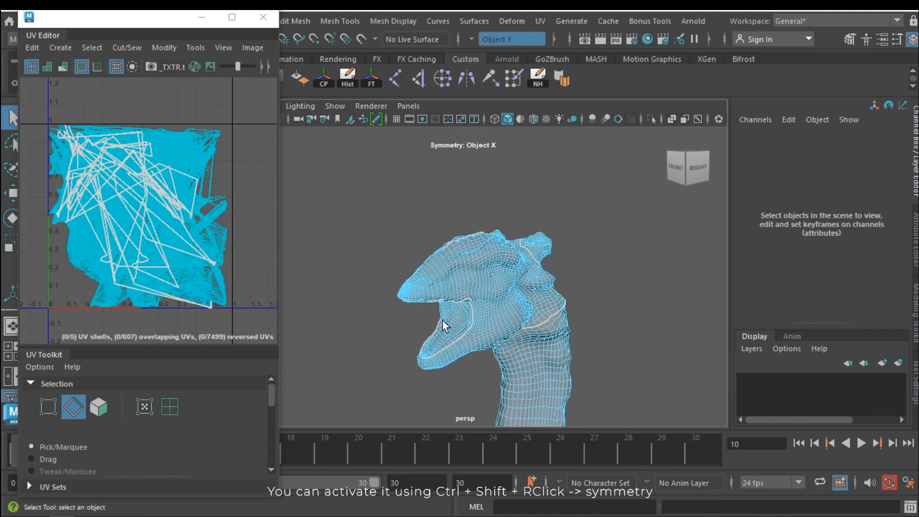
# Step: Switch to UV shell selection, pick a head shell and unfold it
pyautogui.keyDown('alt'); pyautogui.moveTo(442, 320); pyautogui.dragTo(510, 335, button='right'); pyautogui.keyUp('alt')
pyautogui.moveTo(461, 235); pyautogui.dragTo(506, 171, button='right')
pyautogui.click(497, 227)
pyautogui.click(495, 239)
pyautogui.scroll(-2, 142, 205)
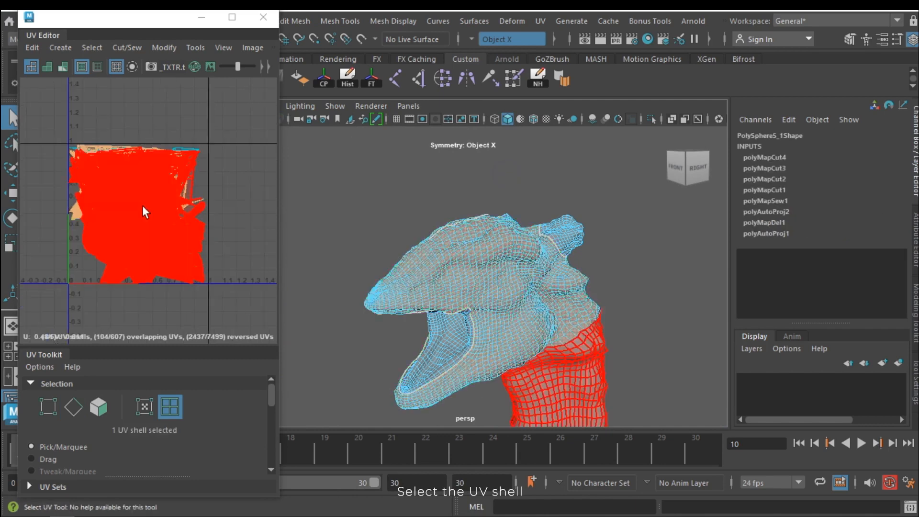
pyautogui.keyDown('alt'); pyautogui.moveTo(156, 218); pyautogui.dragTo(176, 218, button='middle'); pyautogui.keyUp('alt')
pyautogui.keyDown('alt'); pyautogui.moveTo(177, 218); pyautogui.dragTo(206, 211, button='right'); pyautogui.keyUp('alt')
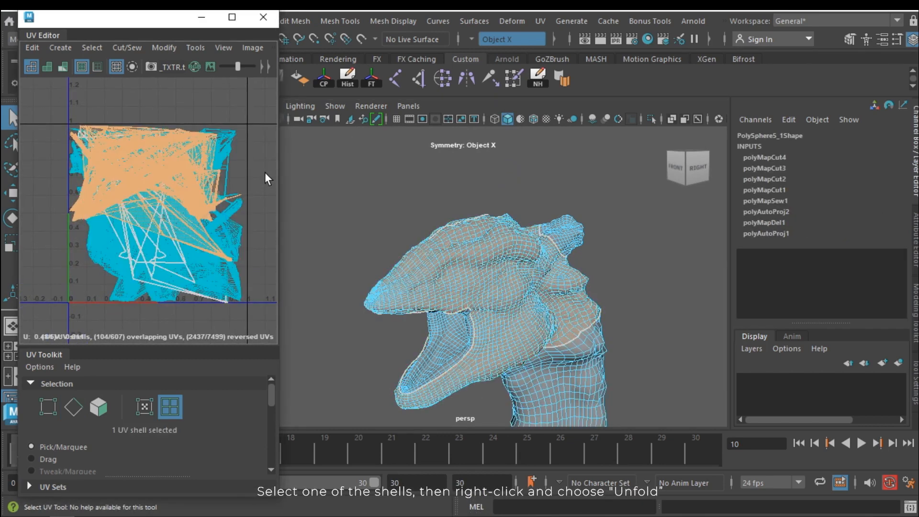
pyautogui.keyDown('shift'); pyautogui.moveTo(248, 171); pyautogui.dragTo(113, 172, button='right'); pyautogui.keyUp('shift')
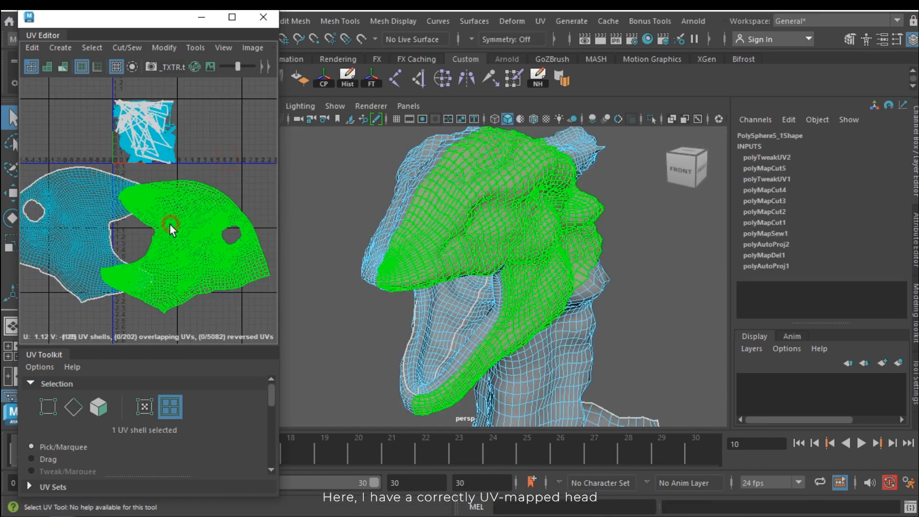
# Step: Move one unfolded head half sideways so it no longer overlaps the other half, and clear the selection
pyautogui.press('w')
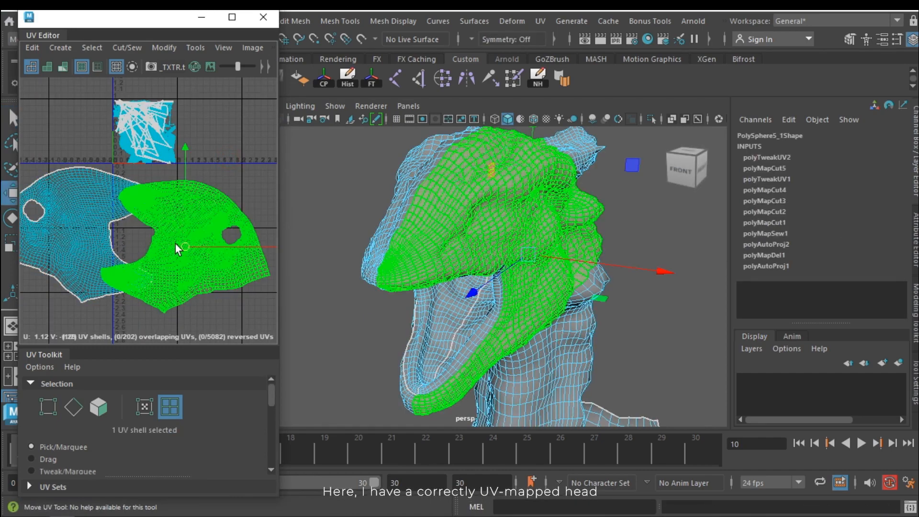
pyautogui.moveTo(185, 242); pyautogui.dragTo(242, 242)
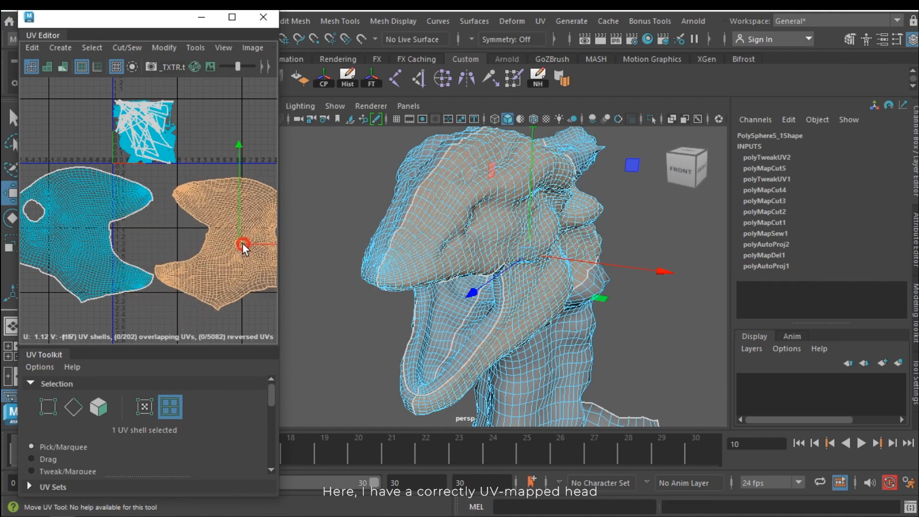
pyautogui.press('w')
pyautogui.click(140, 206)
pyautogui.click(331, 227)
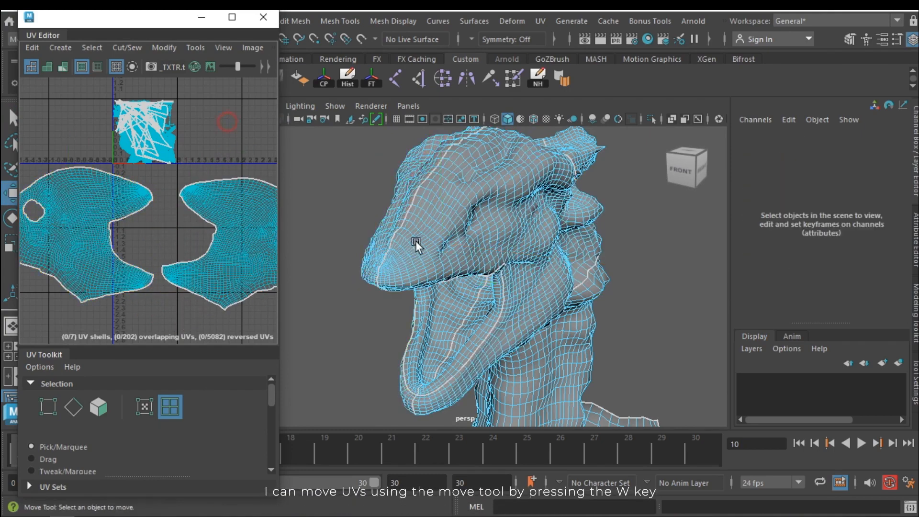
# Step: Select the mouth interior's UV shells and unfold them
pyautogui.keyDown('alt'); pyautogui.moveTo(415, 240); pyautogui.dragTo(458, 294); pyautogui.keyUp('alt')
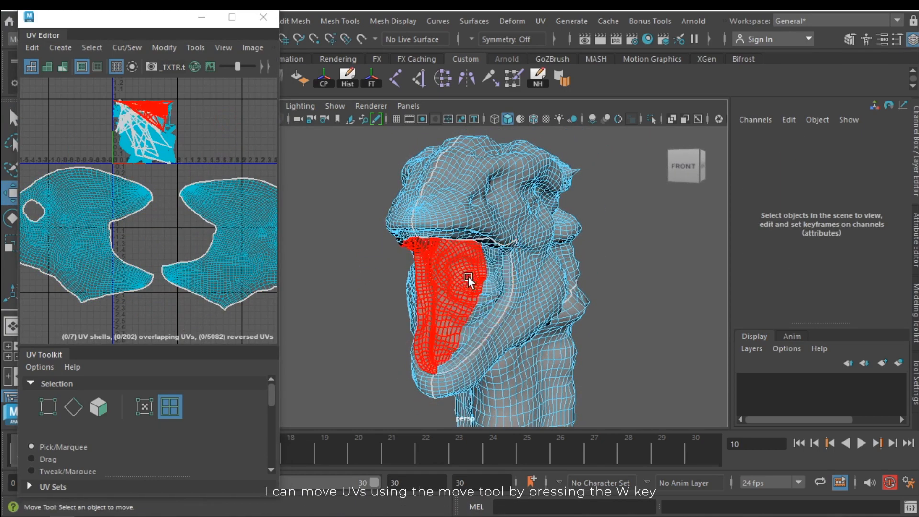
pyautogui.click(484, 283)
pyautogui.keyDown('alt'); pyautogui.moveTo(130, 131); pyautogui.dragTo(126, 202, button='middle'); pyautogui.keyUp('alt')
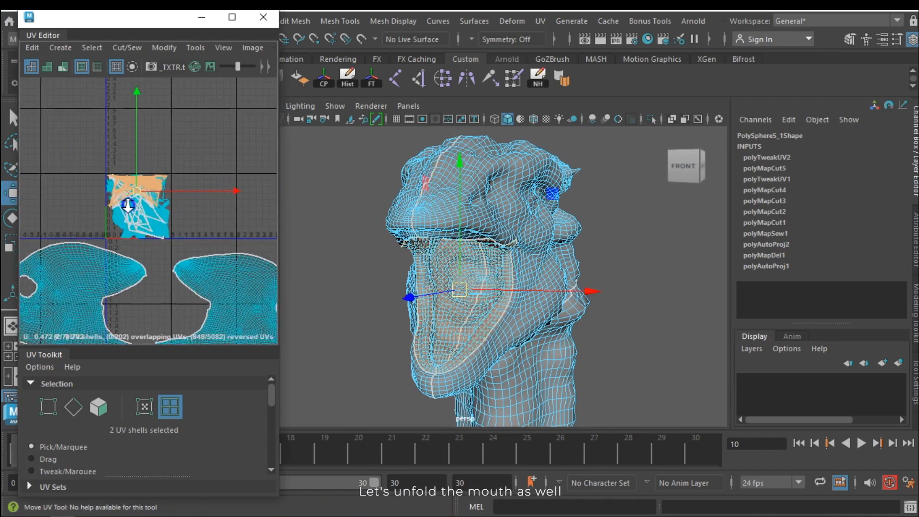
pyautogui.keyDown('alt'); pyautogui.moveTo(127, 203); pyautogui.dragTo(143, 194, button='right'); pyautogui.keyUp('alt')
pyautogui.keyDown('shift'); pyautogui.moveTo(108, 193); pyautogui.dragTo(69, 191, button='right'); pyautogui.keyUp('shift')
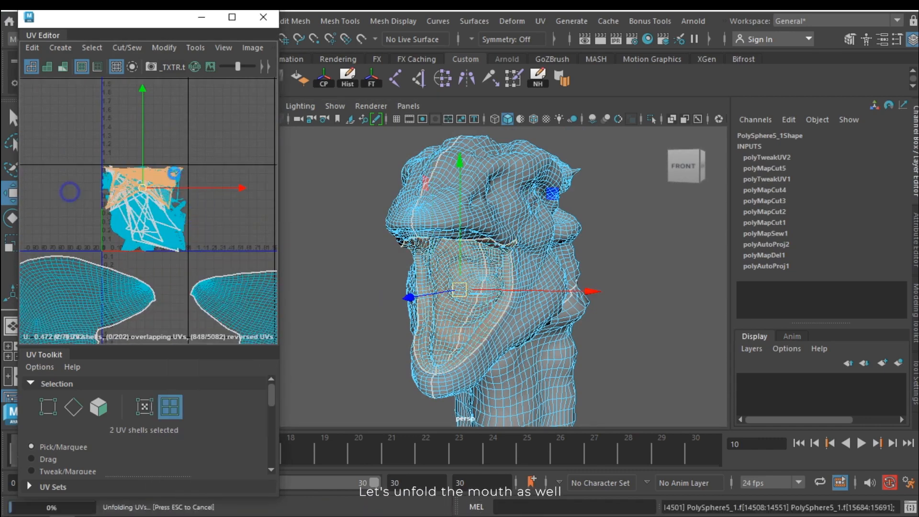
# Step: Move the two unfolded mouth shells apart to opposite sides of the remaining tangled UVs and clear the selection
pyautogui.moveTo(154, 190); pyautogui.dragTo(251, 160)
pyautogui.click(164, 131)
pyautogui.click(250, 160)
pyautogui.keyDown('alt'); pyautogui.moveTo(252, 164); pyautogui.dragTo(167, 208, button='middle'); pyautogui.keyUp('alt')
pyautogui.scroll(-2, 168, 208)
pyautogui.moveTo(184, 188); pyautogui.dragTo(67, 152)
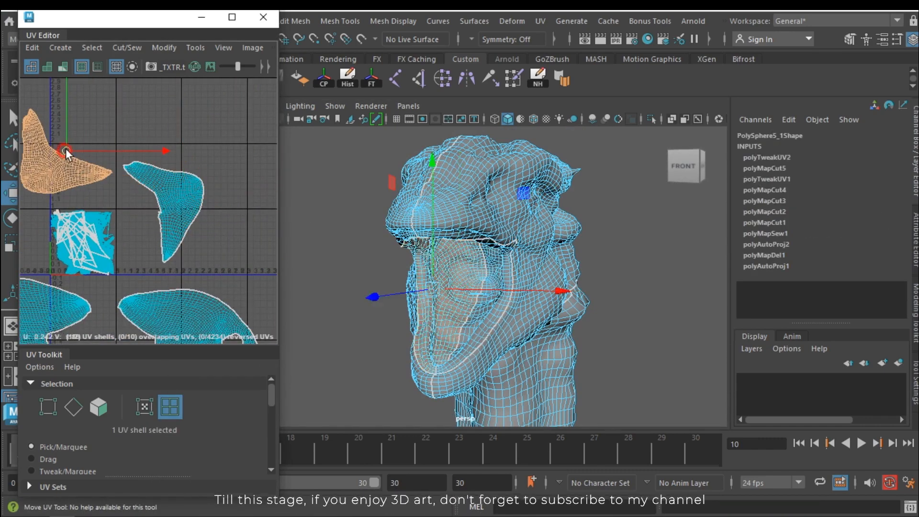
pyautogui.click(134, 144)
# Step: Select the UV shells of both horns and unfold them
pyautogui.keyDown('alt'); pyautogui.moveTo(560, 215); pyautogui.dragTo(565, 287); pyautogui.keyUp('alt')
pyautogui.scroll(3, 555, 248)
pyautogui.click(546, 230)
pyautogui.keyDown('alt'); pyautogui.moveTo(545, 230); pyautogui.dragTo(536, 249); pyautogui.keyUp('alt')
pyautogui.keyDown('shift'); pyautogui.click(466, 178); pyautogui.keyUp('shift')
pyautogui.keyDown('shift'); pyautogui.moveTo(120, 237); pyautogui.dragTo(82, 236, button='right'); pyautogui.keyUp('shift')
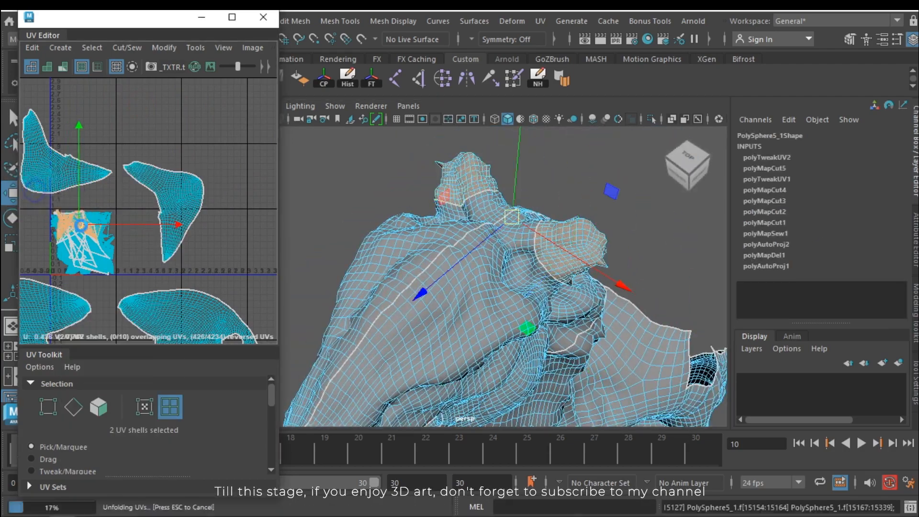
# Step: Move the unfolded horn shells into the empty area above the mouth shells and clear the selection
pyautogui.click(223, 126)
pyautogui.moveTo(79, 224); pyautogui.dragTo(233, 142)
pyautogui.click(197, 120)
pyautogui.click(94, 116)
pyautogui.scroll(-3, 430, 230)
# Step: Switch to edge selection and select the edge loop around the base of the neck, just ahead of the shoulders
pyautogui.keyDown('alt'); pyautogui.moveTo(431, 229); pyautogui.dragTo(411, 216); pyautogui.keyUp('alt')
pyautogui.scroll(-3, 209, 172)
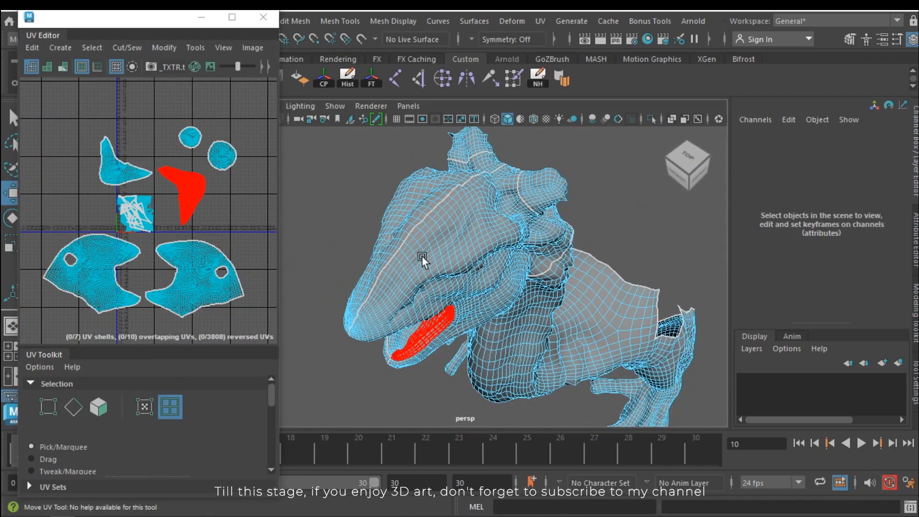
pyautogui.keyDown('alt'); pyautogui.moveTo(574, 279); pyautogui.dragTo(500, 257); pyautogui.keyUp('alt')
pyautogui.scroll(-5, 525, 287)
pyautogui.keyDown('alt'); pyautogui.moveTo(527, 290); pyautogui.dragTo(522, 213, button='middle'); pyautogui.keyUp('alt')
pyautogui.keyDown('alt'); pyautogui.moveTo(522, 213); pyautogui.dragTo(513, 205); pyautogui.keyUp('alt')
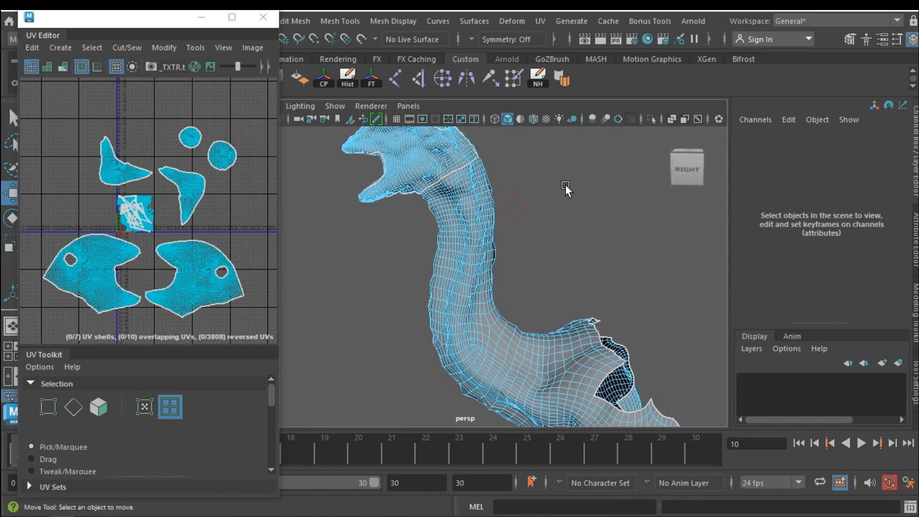
pyautogui.scroll(3, 551, 239)
pyautogui.keyDown('alt'); pyautogui.moveTo(555, 335); pyautogui.dragTo(520, 224, button='middle'); pyautogui.keyUp('alt')
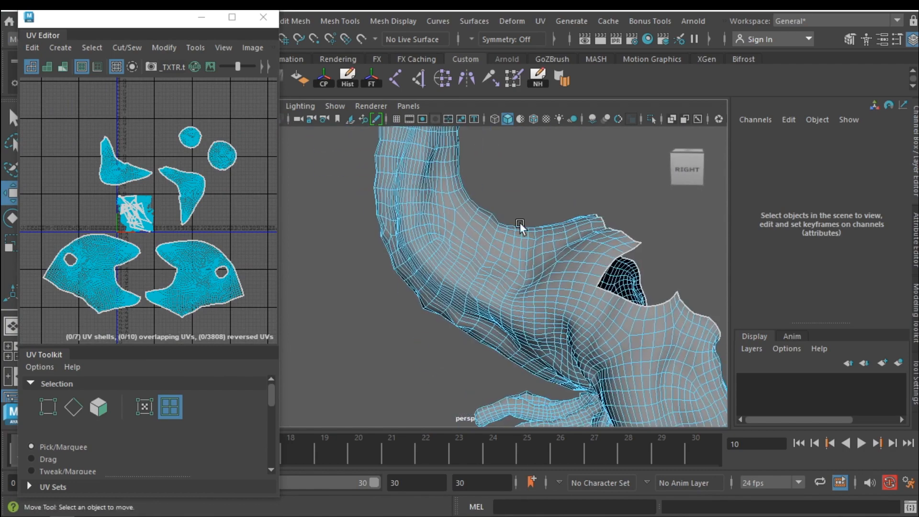
pyautogui.keyDown('alt'); pyautogui.moveTo(518, 252); pyautogui.dragTo(523, 215); pyautogui.keyUp('alt')
pyautogui.scroll(3, 529, 274)
pyautogui.keyDown('alt'); pyautogui.moveTo(529, 274); pyautogui.dragTo(533, 220, button='middle'); pyautogui.keyUp('alt')
pyautogui.keyDown('alt'); pyautogui.moveTo(533, 220); pyautogui.dragTo(546, 211); pyautogui.keyUp('alt')
pyautogui.moveTo(544, 192); pyautogui.dragTo(537, 106, button='right')
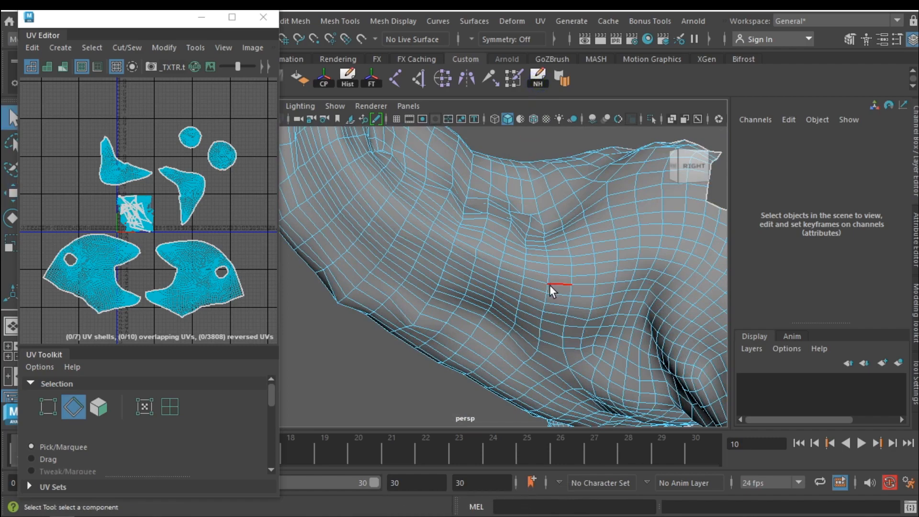
pyautogui.doubleClick(539, 274)
# Step: Cut the UVs along the selected loop at the neck's base and clear the selection
pyautogui.keyDown('alt'); pyautogui.moveTo(538, 272); pyautogui.dragTo(417, 279); pyautogui.keyUp('alt')
pyautogui.scroll(-4, 578, 239)
pyautogui.keyDown('shift'); pyautogui.moveTo(222, 205); pyautogui.dragTo(179, 223, button='right'); pyautogui.keyUp('shift')
pyautogui.click(206, 251)
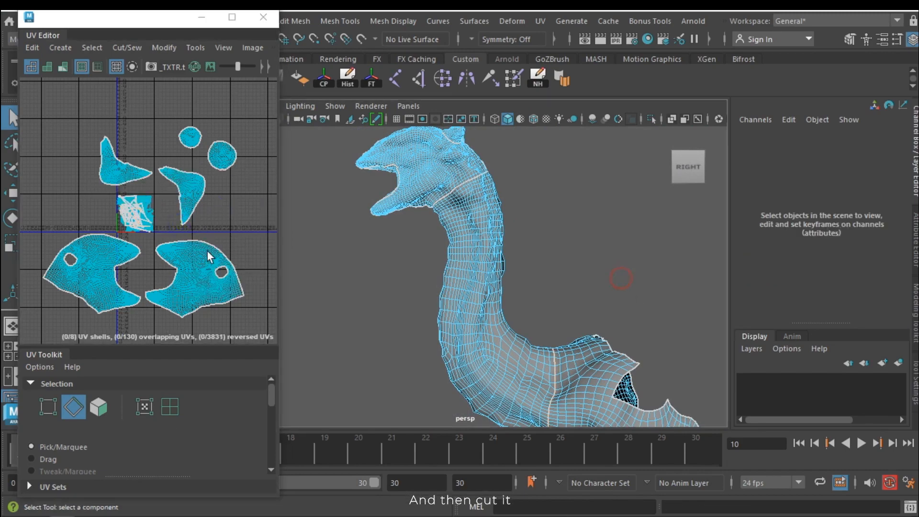
# Step: Switch to UV shell selection, pick the neck shell and unfold it
pyautogui.scroll(4, 127, 221)
pyautogui.keyDown('alt'); pyautogui.moveTo(478, 220); pyautogui.dragTo(515, 218); pyautogui.keyUp('alt')
pyautogui.rightClick(516, 217)
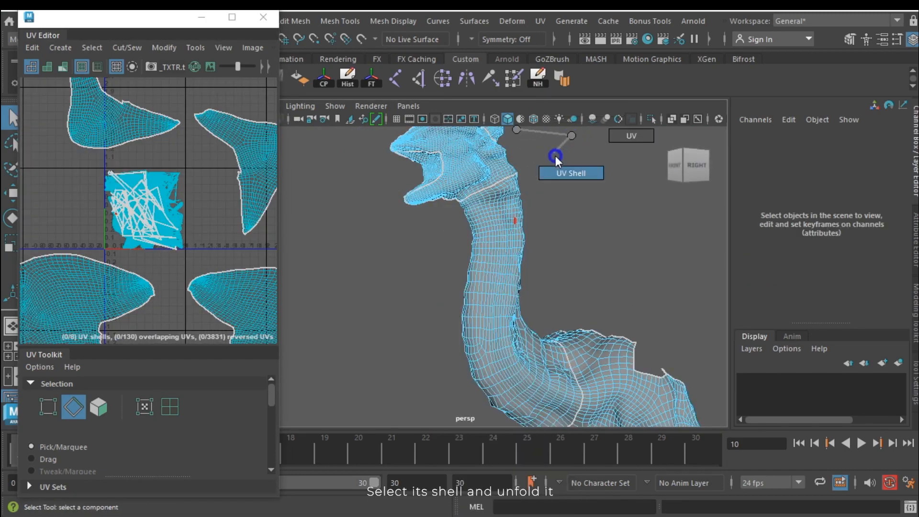
pyautogui.click(574, 172)
pyautogui.click(499, 242)
pyautogui.keyDown('shift'); pyautogui.moveTo(91, 192); pyautogui.dragTo(45, 198, button='right'); pyautogui.keyUp('shift')
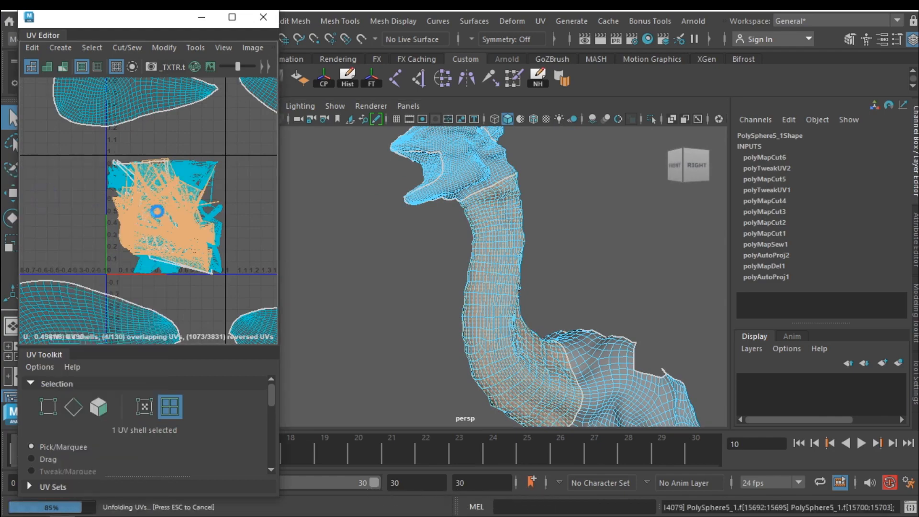
# Step: Move the unfolded neck shell away from the remaining tangled UVs and clear the selection
pyautogui.scroll(-6, 159, 214)
pyautogui.scroll(3, 165, 217)
pyautogui.press('w')
pyautogui.moveTo(157, 210); pyautogui.dragTo(75, 179)
pyautogui.keyDown('alt'); pyautogui.moveTo(75, 178); pyautogui.dragTo(191, 180, button='middle'); pyautogui.keyUp('alt')
pyautogui.click(155, 157)
# Step: Inspect the neck shell's unfolded shape up close and view the back of the neck on the model
pyautogui.scroll(5, 204, 215)
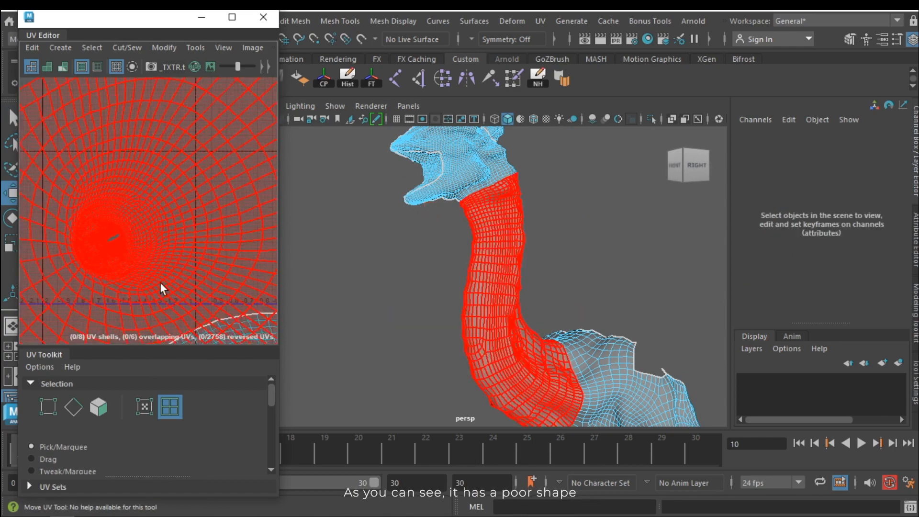
pyautogui.scroll(-6, 167, 257)
pyautogui.click(142, 239)
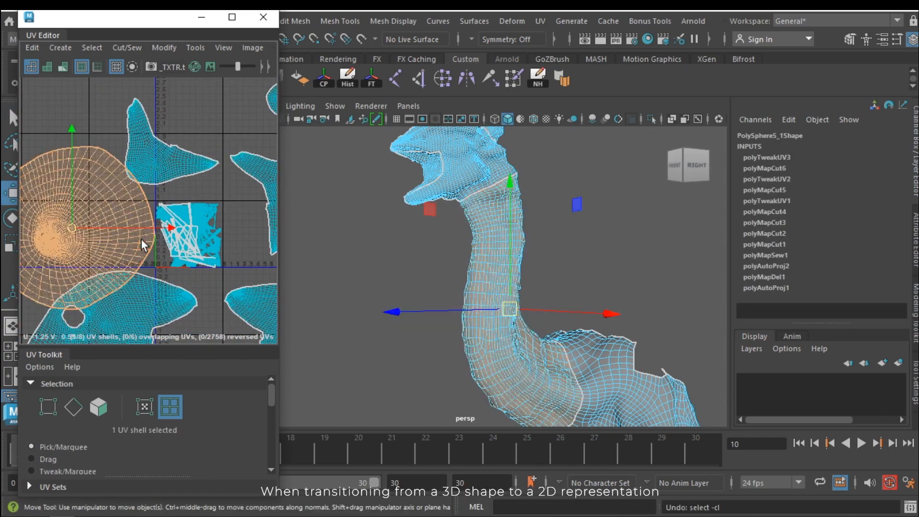
pyautogui.click(93, 100)
pyautogui.keyDown('alt'); pyautogui.moveTo(682, 304); pyautogui.dragTo(444, 344); pyautogui.keyUp('alt')
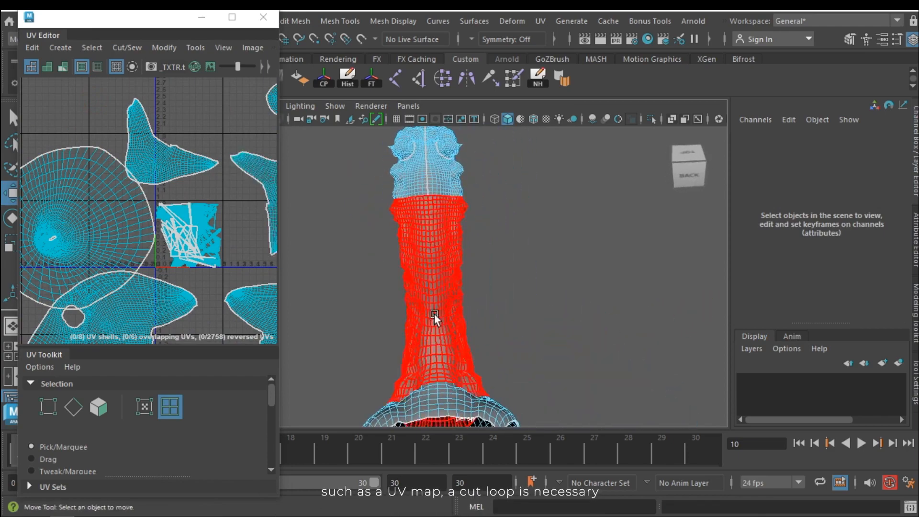
# Step: Switch to edge selection and select the lengthwise edge loop running down the middle of the neck's back
pyautogui.scroll(3, 464, 274)
pyautogui.moveTo(443, 129); pyautogui.dragTo(443, 191, button='right')
pyautogui.moveTo(435, 86); pyautogui.dragTo(434, 87, button='right')
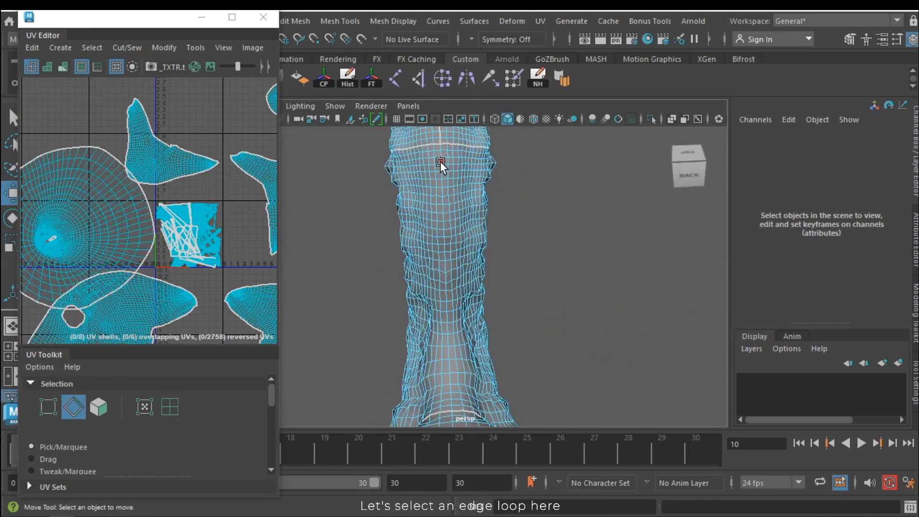
pyautogui.scroll(3, 439, 163)
pyautogui.press('q')
pyautogui.keyDown('alt'); pyautogui.moveTo(436, 165); pyautogui.dragTo(468, 249, button='middle'); pyautogui.keyUp('alt')
pyautogui.keyDown('alt'); pyautogui.moveTo(468, 248); pyautogui.dragTo(467, 188, button='right'); pyautogui.keyUp('alt')
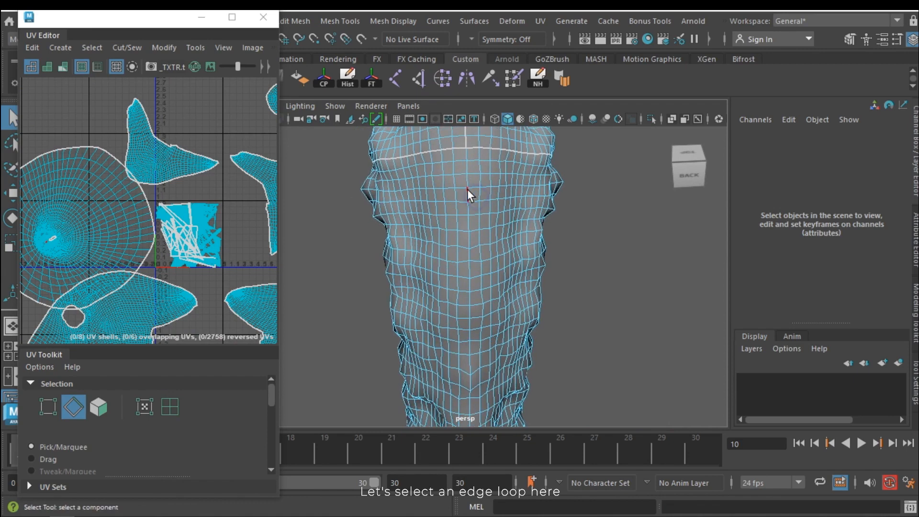
pyautogui.doubleClick(466, 219)
pyautogui.scroll(-5, 502, 231)
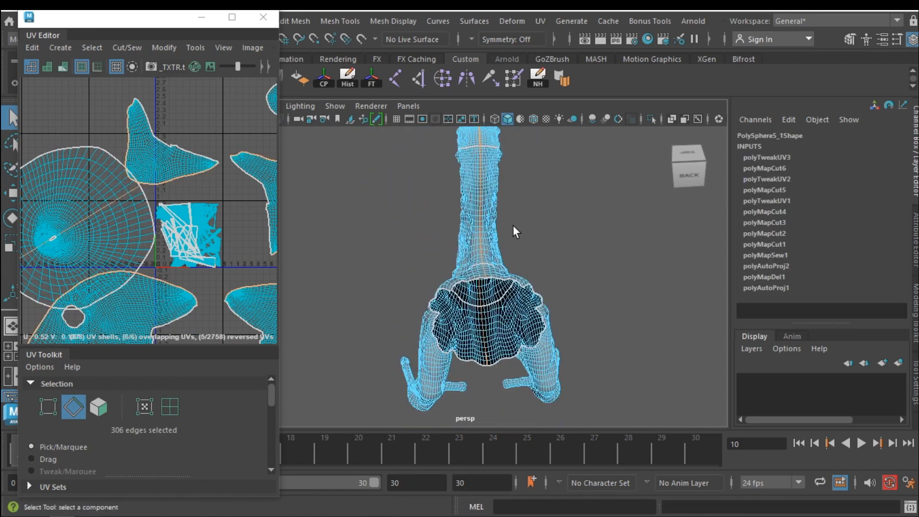
# Step: Deselect the parts of the lengthwise loop that lie outside the neck, on the head and body
pyautogui.keyDown('alt'); pyautogui.moveTo(513, 226); pyautogui.dragTo(484, 179); pyautogui.keyUp('alt')
pyautogui.keyDown('ctrl'); pyautogui.moveTo(394, 240); pyautogui.dragTo(394, 241); pyautogui.keyUp('ctrl')
pyautogui.scroll(5, 421, 206)
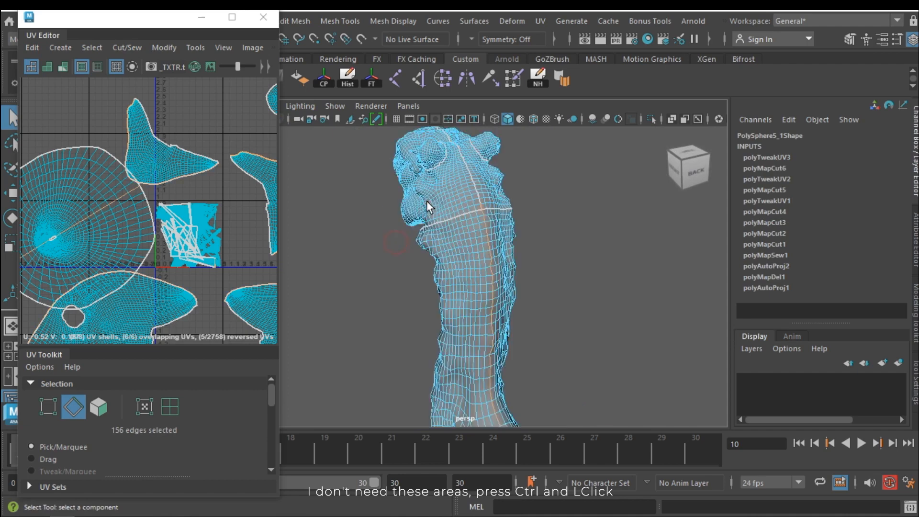
pyautogui.keyDown('alt'); pyautogui.moveTo(467, 211); pyautogui.dragTo(471, 235, button='middle'); pyautogui.keyUp('alt')
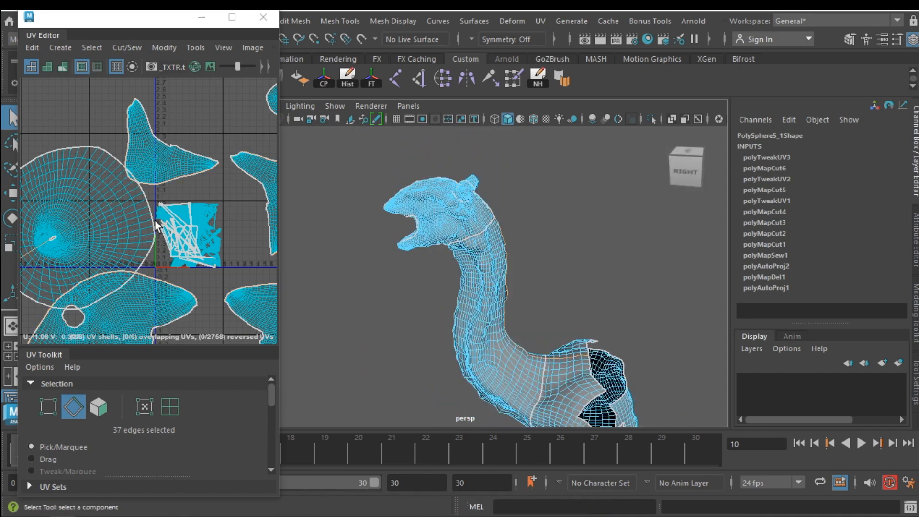
# Step: Cut the UVs along the selected edge line down the back of the neck
pyautogui.keyDown('shift'); pyautogui.rightClick(158, 190); pyautogui.keyUp('shift')
pyautogui.keyDown('shift'); pyautogui.moveTo(111, 208); pyautogui.dragTo(113, 207, button='right'); pyautogui.keyUp('shift')
pyautogui.scroll(-4, 123, 213)
pyautogui.keyDown('alt'); pyautogui.moveTo(124, 214); pyautogui.dragTo(143, 219, button='middle'); pyautogui.keyUp('alt')
pyautogui.scroll(5, 142, 219)
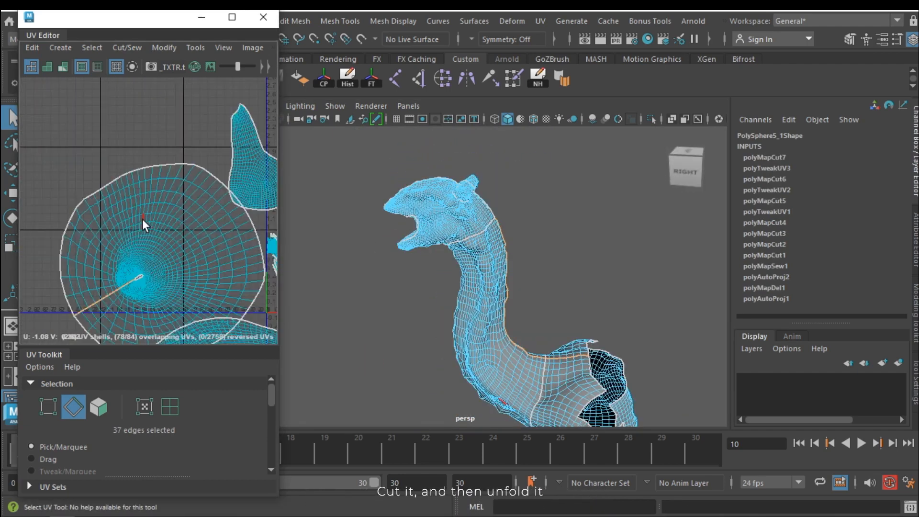
# Step: Switch to UV shell selection, pick the round neck shell and unfold it
pyautogui.click(116, 143)
pyautogui.moveTo(118, 122); pyautogui.dragTo(57, 106, button='right')
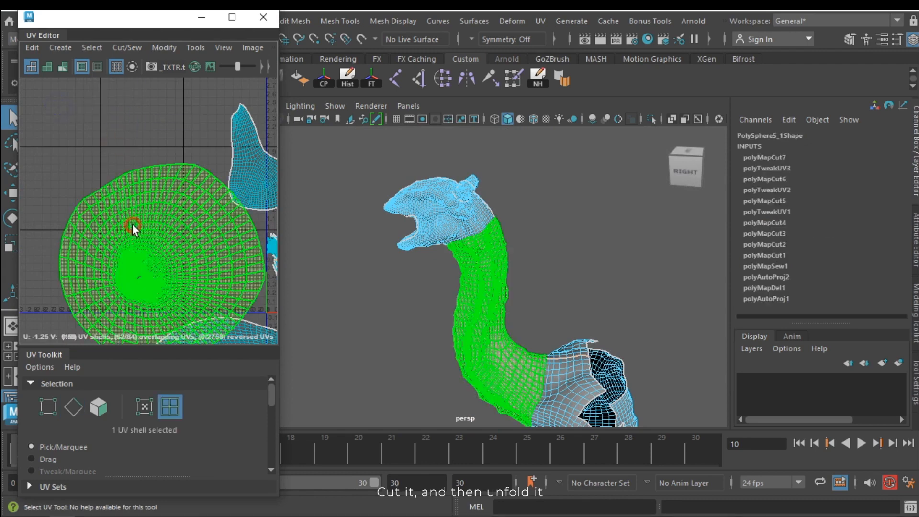
pyautogui.click(133, 223)
pyautogui.keyDown('shift'); pyautogui.rightClick(103, 138); pyautogui.keyUp('shift')
pyautogui.keyDown('shift'); pyautogui.moveTo(102, 138); pyautogui.dragTo(49, 139, button='right'); pyautogui.keyUp('shift')
pyautogui.scroll(-4, 148, 214)
pyautogui.keyDown('alt'); pyautogui.moveTo(172, 257); pyautogui.dragTo(168, 213, button='middle'); pyautogui.keyUp('alt')
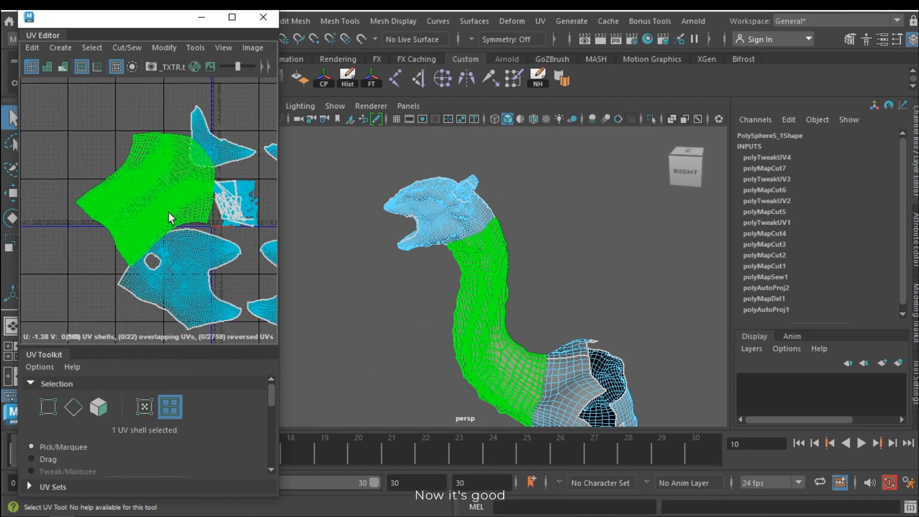
# Step: Move the unfolded neck shell clear of the neighbouring shells and clear the selection
pyautogui.press('w')
pyautogui.moveTo(144, 197); pyautogui.dragTo(96, 182)
pyautogui.click(48, 102)
pyautogui.scroll(4, 121, 142)
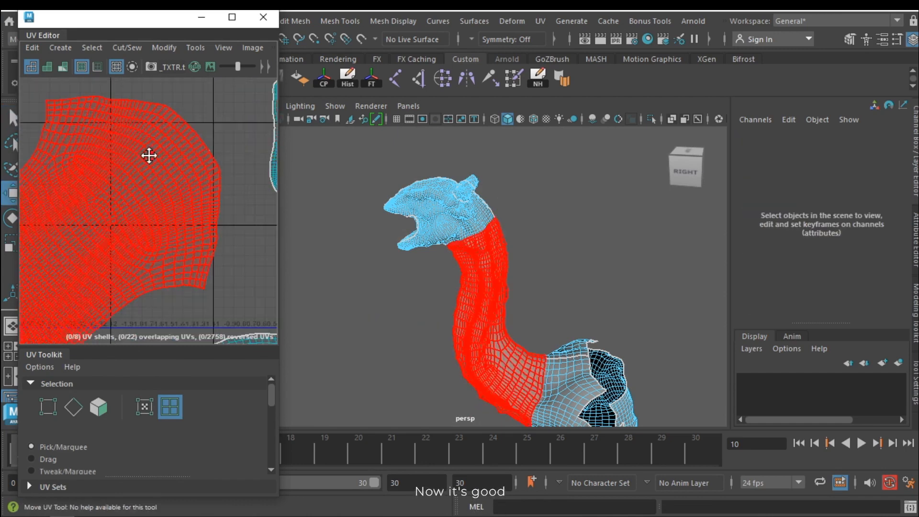
pyautogui.keyDown('alt'); pyautogui.moveTo(148, 156); pyautogui.dragTo(192, 145, button='middle'); pyautogui.keyUp('alt')
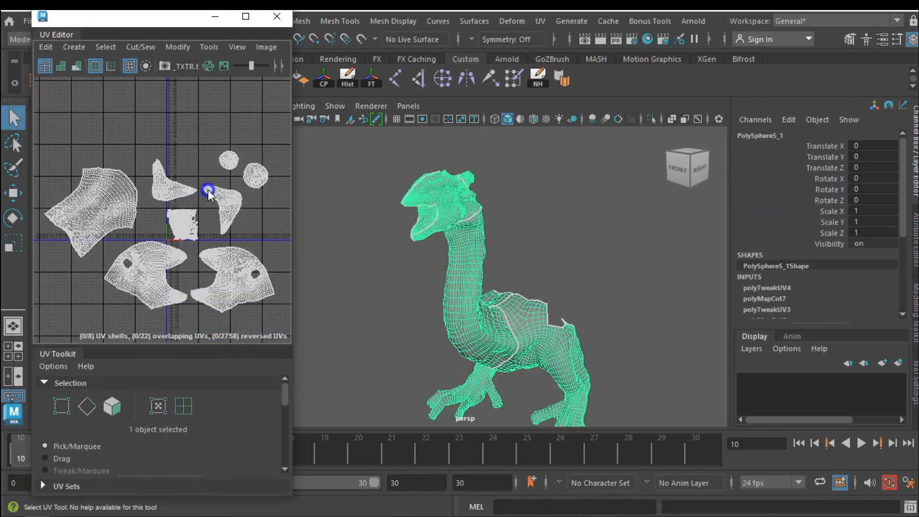
# Step: In UV shell mode, move the tangled body shell out of the 0–1 square, well away from the other shells
pyautogui.moveTo(207, 190); pyautogui.dragTo(164, 168, button='right')
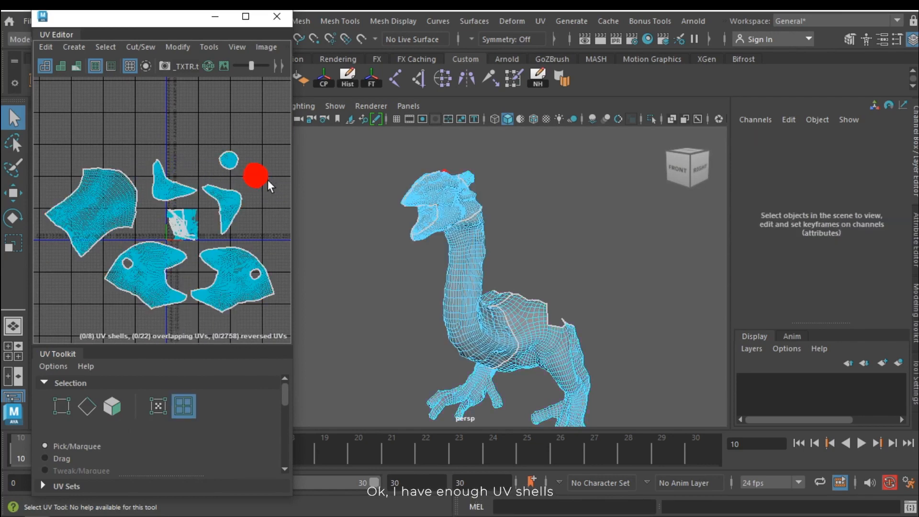
pyautogui.keyDown('alt'); pyautogui.moveTo(533, 359); pyautogui.dragTo(541, 314); pyautogui.keyUp('alt')
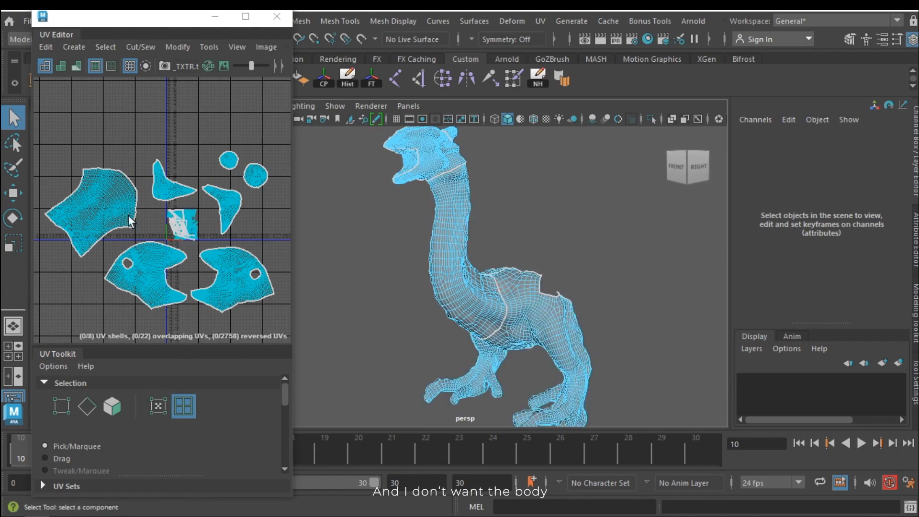
pyautogui.scroll(8, 165, 228)
pyautogui.keyDown('alt'); pyautogui.moveTo(256, 211); pyautogui.dragTo(102, 234, button='middle'); pyautogui.keyUp('alt')
pyautogui.scroll(-3, 110, 242)
pyautogui.click(124, 269)
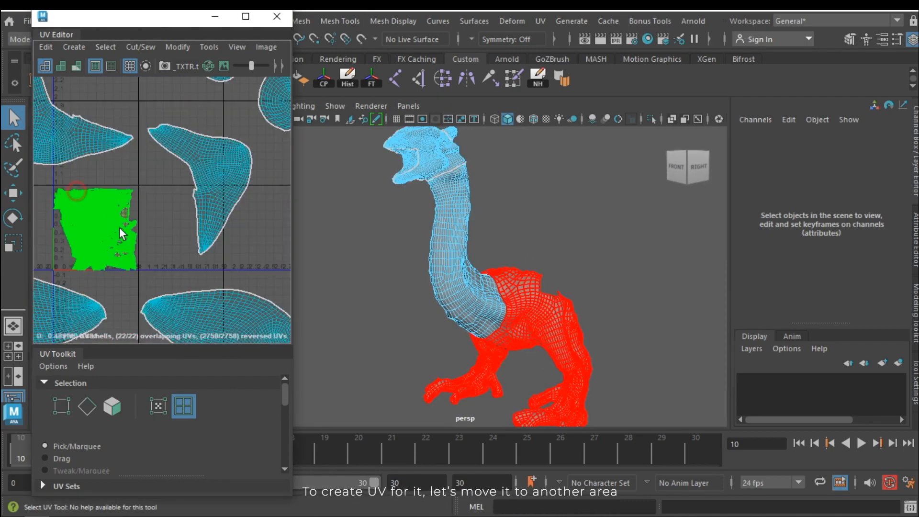
pyautogui.scroll(-5, 192, 230)
pyautogui.press('w')
pyautogui.scroll(-3, 182, 235)
pyautogui.moveTo(181, 233); pyautogui.dragTo(109, 276)
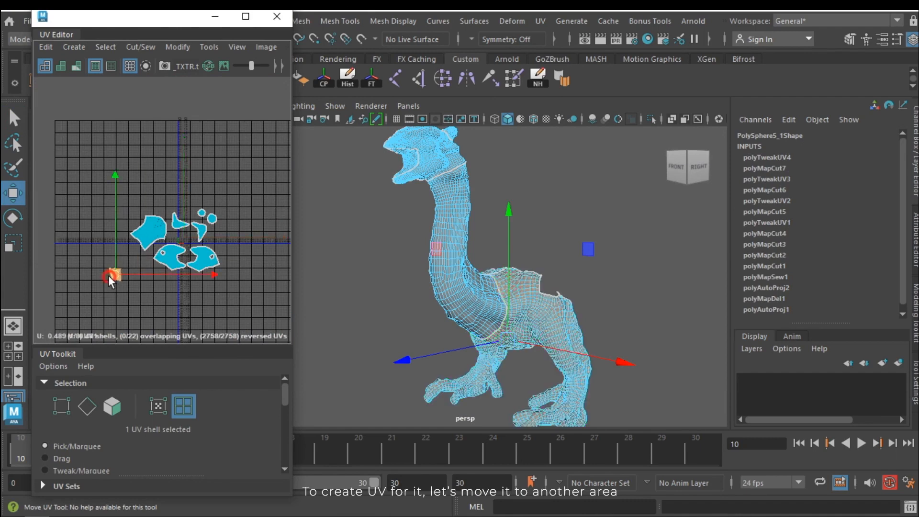
pyautogui.keyDown('alt'); pyautogui.moveTo(201, 264); pyautogui.dragTo(125, 277, button='middle'); pyautogui.keyUp('alt')
pyautogui.click(103, 252)
# Step: Examine the empty 0–1 UV square among the shells and frame the whole layout again
pyautogui.keyDown('alt'); pyautogui.moveTo(103, 252); pyautogui.dragTo(232, 271, button='right'); pyautogui.keyUp('alt')
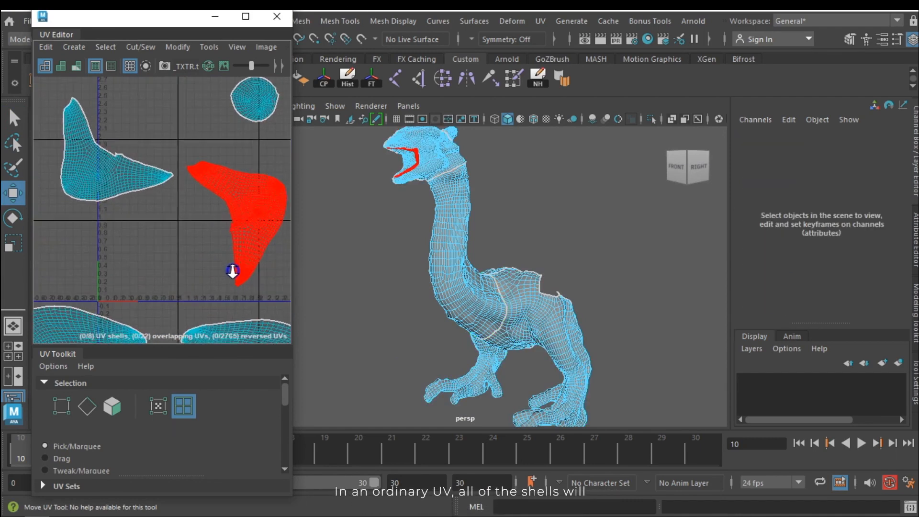
pyautogui.keyDown('alt'); pyautogui.moveTo(163, 297); pyautogui.dragTo(81, 260, button='right'); pyautogui.keyUp('alt')
pyautogui.keyDown('alt'); pyautogui.moveTo(142, 246); pyautogui.dragTo(219, 258, button='middle'); pyautogui.keyUp('alt')
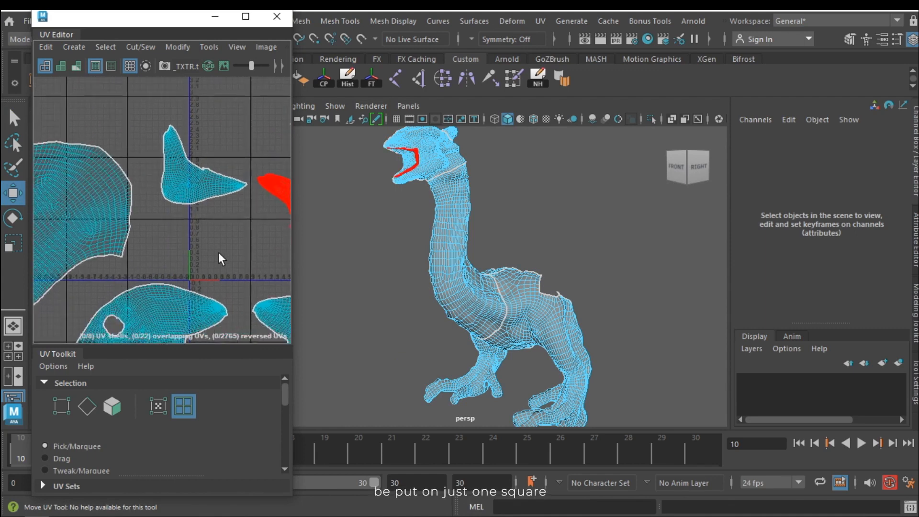
pyautogui.keyDown('alt'); pyautogui.moveTo(219, 258); pyautogui.dragTo(270, 270, button='right'); pyautogui.keyUp('alt')
pyautogui.keyDown('alt'); pyautogui.moveTo(230, 259); pyautogui.dragTo(165, 242, button='middle'); pyautogui.keyUp('alt')
pyautogui.keyDown('alt'); pyautogui.moveTo(165, 243); pyautogui.dragTo(257, 259, button='right'); pyautogui.keyUp('alt')
pyautogui.keyDown('alt'); pyautogui.moveTo(256, 259); pyautogui.dragTo(232, 254, button='middle'); pyautogui.keyUp('alt')
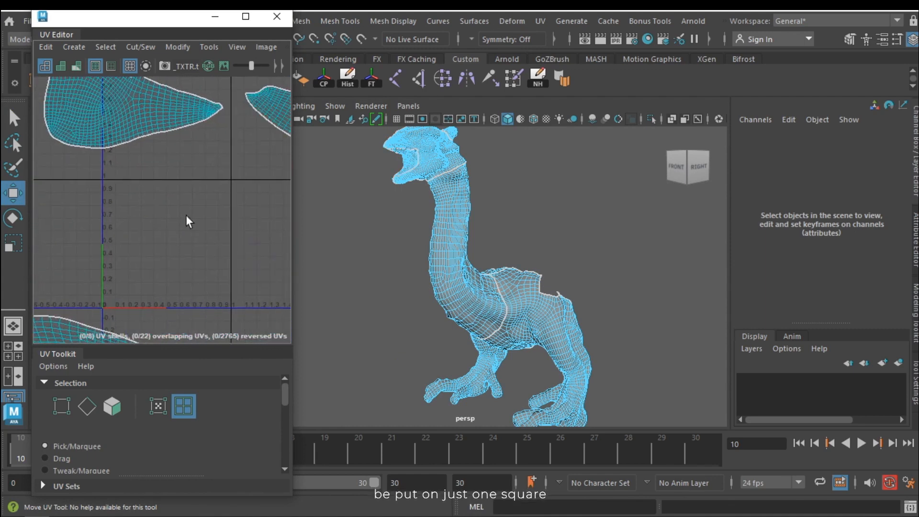
pyautogui.press('a')
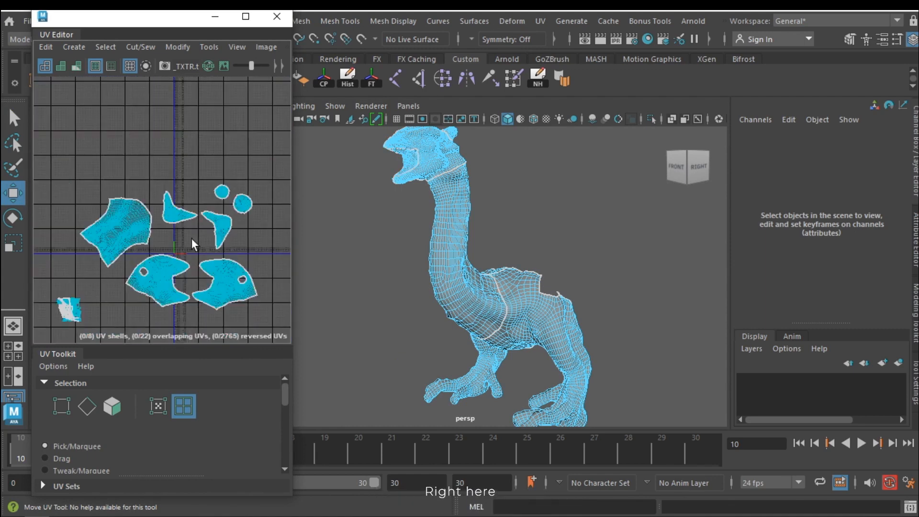
# Step: Select the seven head and neck shells without the body and lay them out together inside the 0–1 UV square
pyautogui.moveTo(98, 161); pyautogui.dragTo(98, 161)
pyautogui.scroll(5, 143, 181)
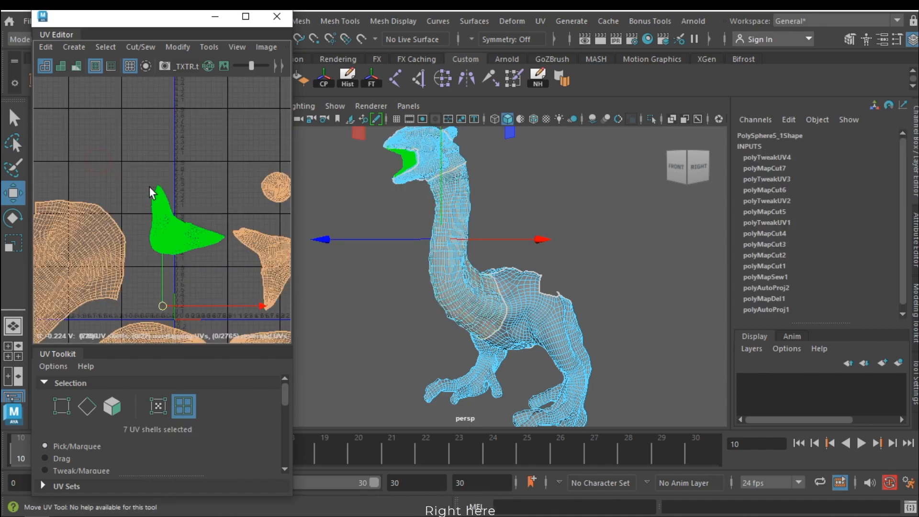
pyautogui.keyDown('ctrl'); pyautogui.keyDown('shift'); pyautogui.moveTo(133, 211); pyautogui.dragTo(53, 239, button='right'); pyautogui.keyUp('shift'); pyautogui.keyUp('ctrl')
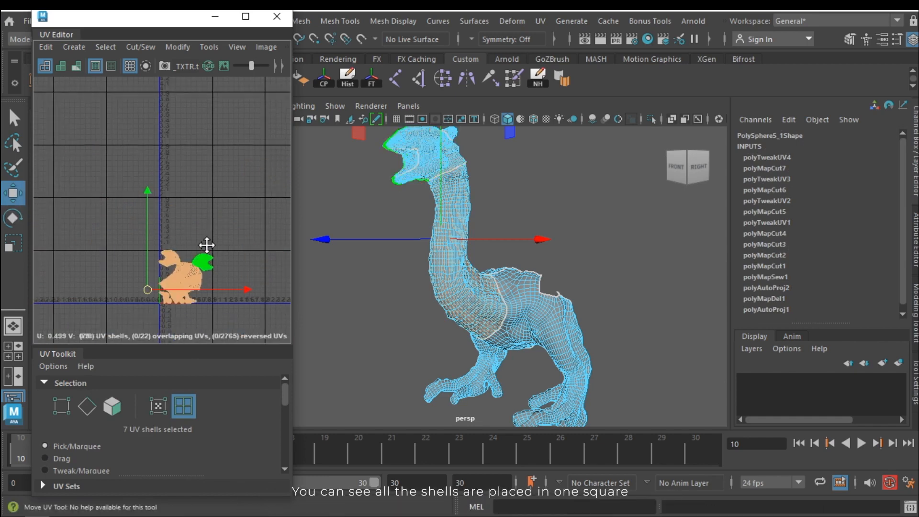
pyautogui.click(188, 199)
pyautogui.keyDown('alt'); pyautogui.moveTo(207, 245); pyautogui.dragTo(179, 283, button='middle'); pyautogui.keyUp('alt')
pyautogui.scroll(7, 177, 292)
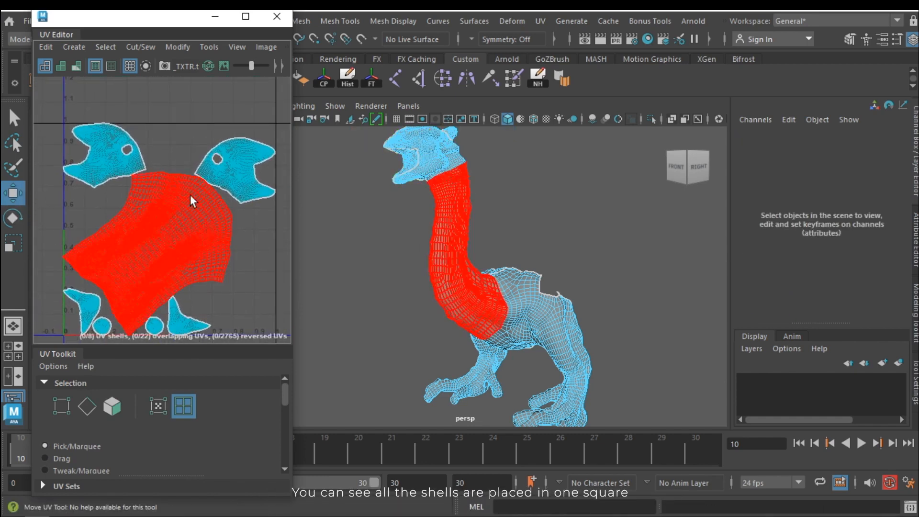
pyautogui.keyDown('alt'); pyautogui.moveTo(166, 216); pyautogui.dragTo(150, 204, button='middle'); pyautogui.keyUp('alt')
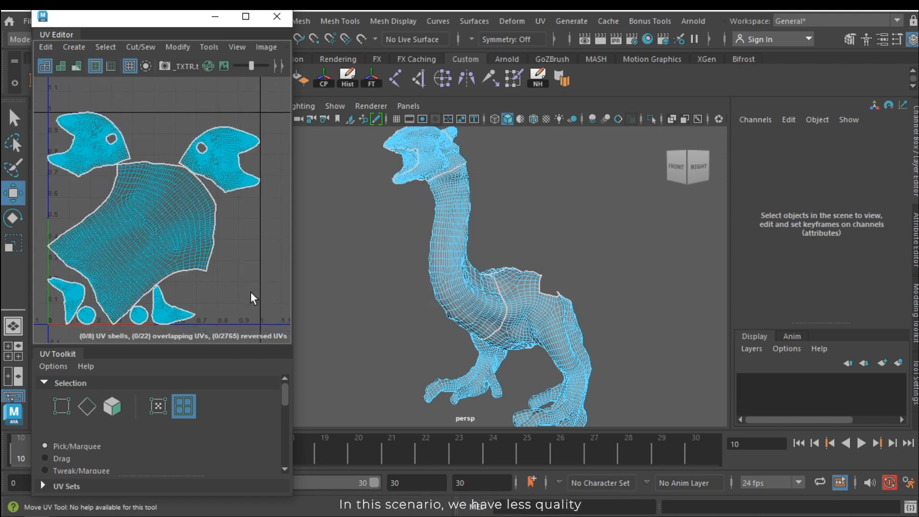
pyautogui.keyDown('alt'); pyautogui.moveTo(223, 287); pyautogui.dragTo(249, 297, button='middle'); pyautogui.keyUp('alt')
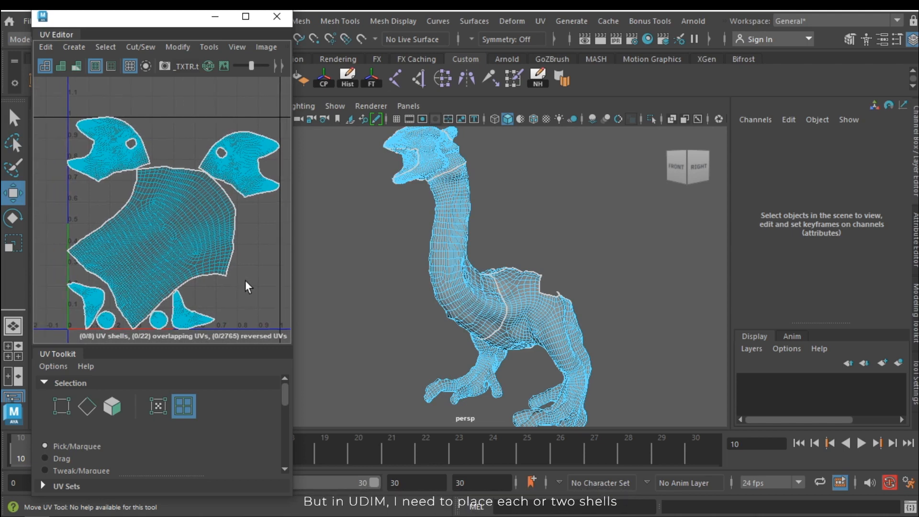
# Step: Move the neck shell and the four small shells below it out of the 0–1 square, leaving both head halves
pyautogui.scroll(-4, 242, 280)
pyautogui.scroll(3, 237, 278)
pyautogui.click(166, 266)
pyautogui.keyDown('alt'); pyautogui.moveTo(173, 270); pyautogui.dragTo(148, 260, button='middle'); pyautogui.keyUp('alt')
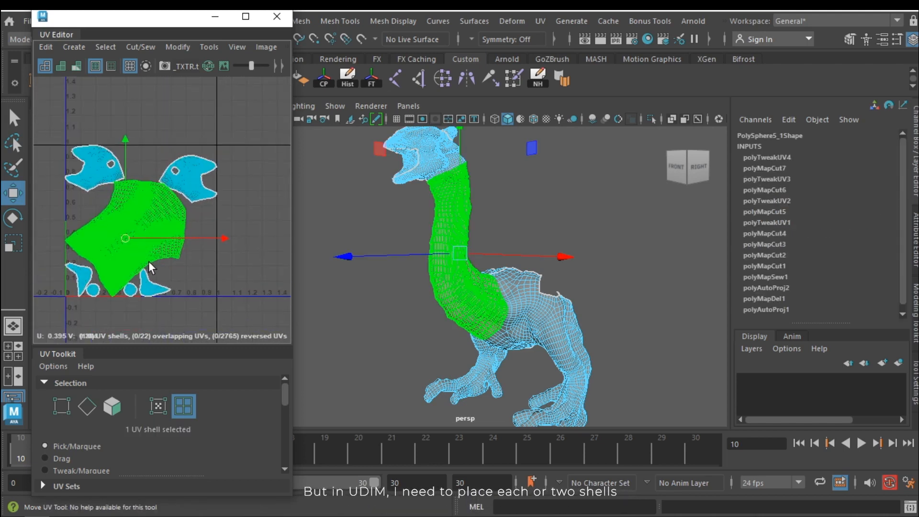
pyautogui.scroll(-2, 148, 262)
pyautogui.moveTo(182, 313); pyautogui.dragTo(82, 253)
pyautogui.moveTo(137, 248); pyautogui.dragTo(286, 312)
pyautogui.click(190, 250)
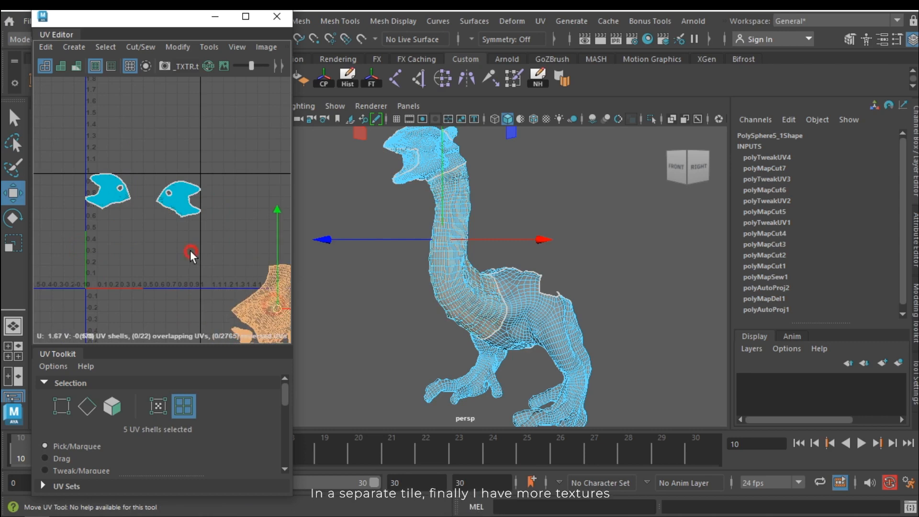
# Step: Scale up one head-half shell until it nearly spans the 0–1 tile and position it inside the tile
pyautogui.scroll(3, 164, 240)
pyautogui.keyDown('alt'); pyautogui.moveTo(138, 220); pyautogui.dragTo(176, 222, button='middle'); pyautogui.keyUp('alt')
pyautogui.click(120, 175)
pyautogui.moveTo(120, 174); pyautogui.dragTo(297, 220)
pyautogui.press('r')
pyautogui.press('w')
pyautogui.moveTo(164, 231); pyautogui.dragTo(170, 234)
pyautogui.keyDown('alt'); pyautogui.moveTo(224, 255); pyautogui.dragTo(185, 253, button='middle'); pyautogui.keyUp('alt')
pyautogui.click(181, 287)
pyautogui.click(150, 223)
pyautogui.moveTo(134, 224); pyautogui.dragTo(132, 224)
pyautogui.scroll(-3, 155, 227)
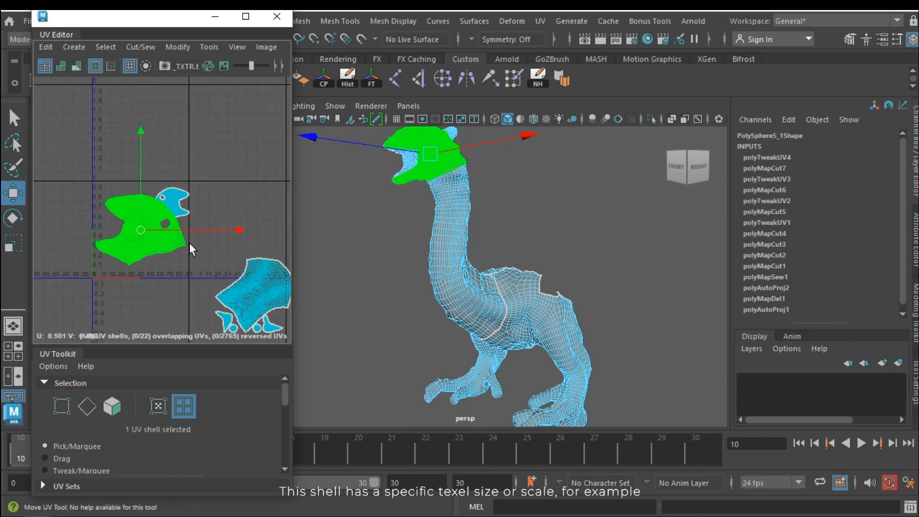
# Step: Move the smaller head-half shell out from behind the enlarged one, outside the 0–1 tile
pyautogui.keyDown('alt'); pyautogui.moveTo(188, 243); pyautogui.dragTo(154, 249, button='middle'); pyautogui.keyUp('alt')
pyautogui.click(163, 268)
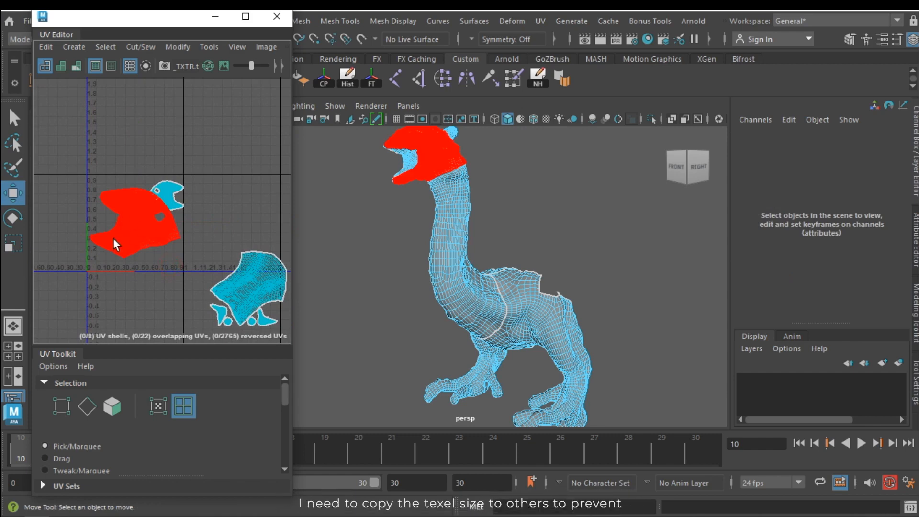
pyautogui.moveTo(160, 191); pyautogui.dragTo(204, 174)
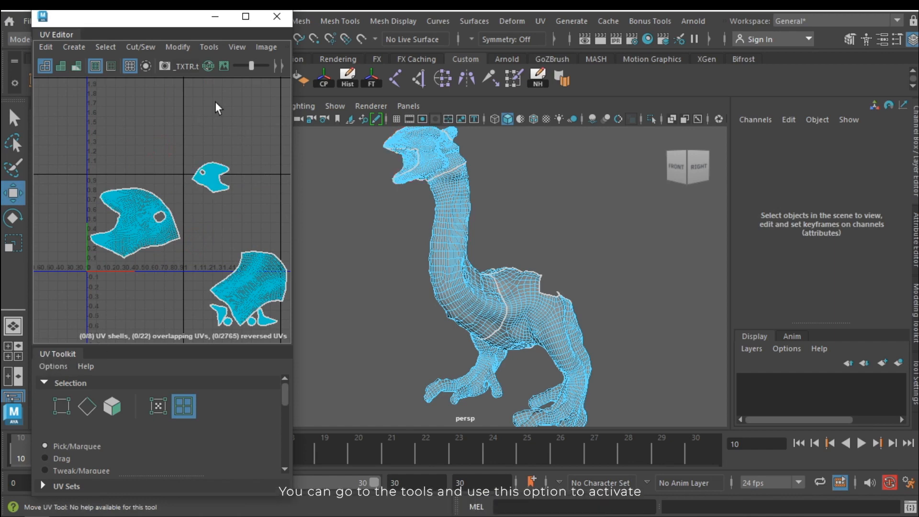
# Step: Hide the UV Toolkit and show it again
pyautogui.click(210, 47)
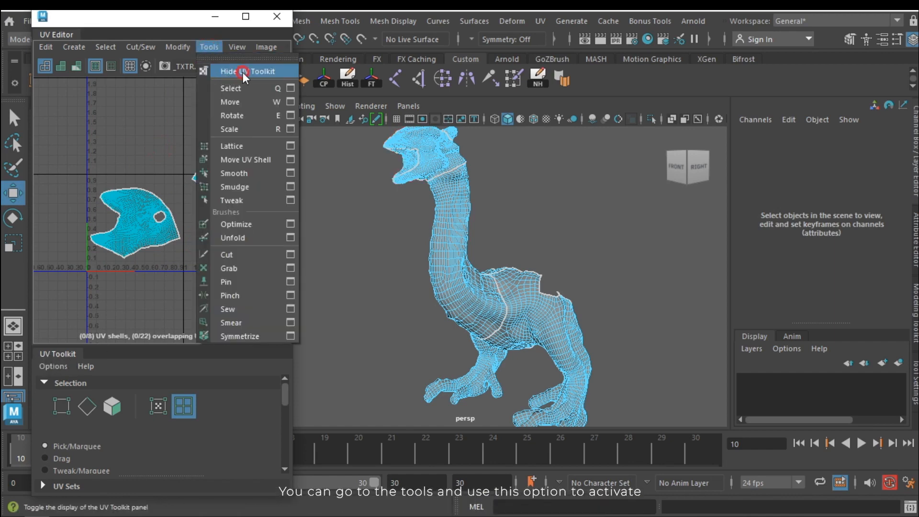
pyautogui.click(242, 72)
pyautogui.click(210, 48)
pyautogui.click(229, 70)
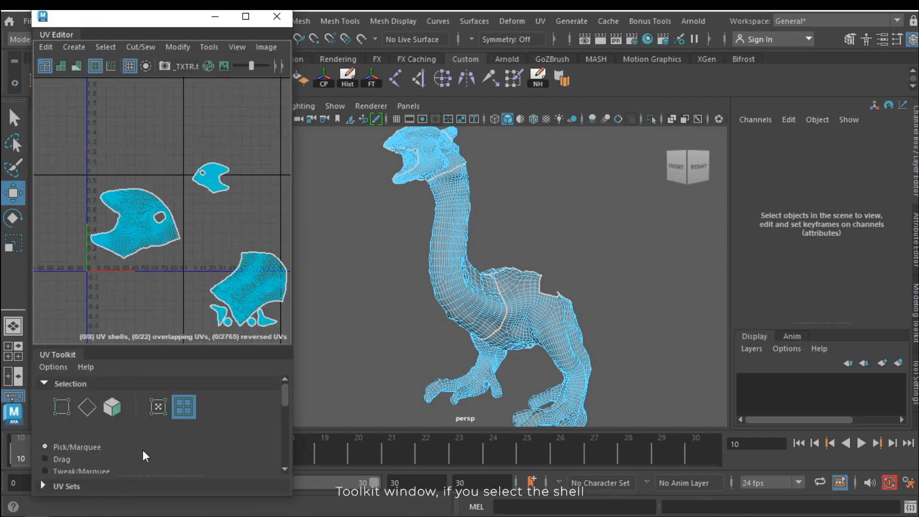
# Step: Sample the texel density of the enlarged head-half shell using the Transform settings, with map size 512
pyautogui.click(133, 221)
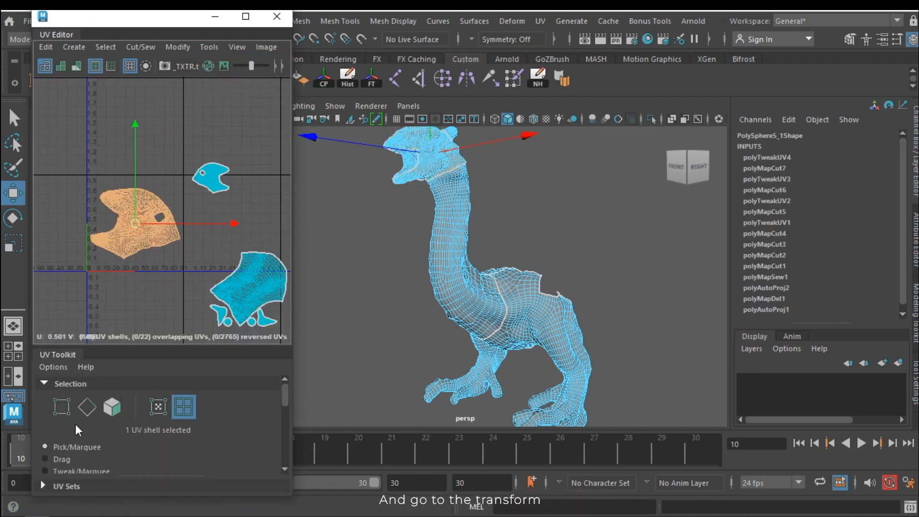
pyautogui.scroll(-3, 81, 426)
pyautogui.scroll(-5, 89, 427)
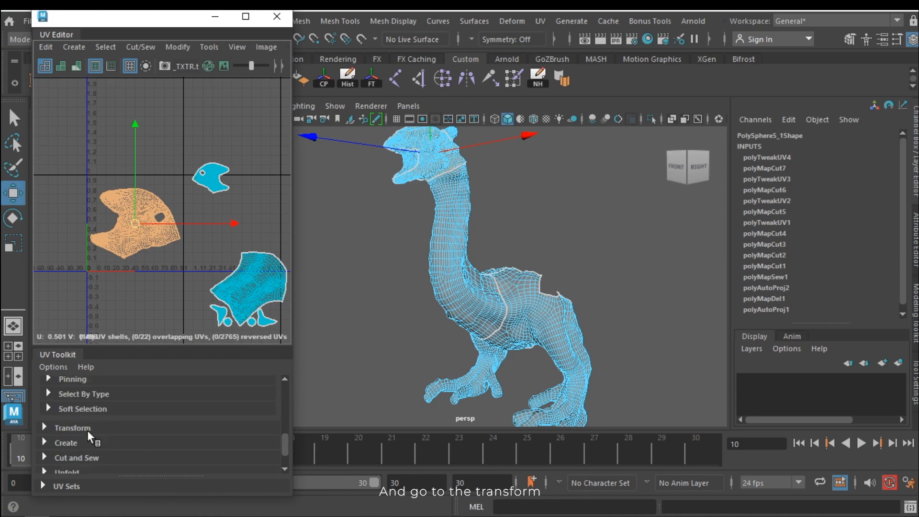
pyautogui.click(74, 426)
pyautogui.scroll(-5, 128, 421)
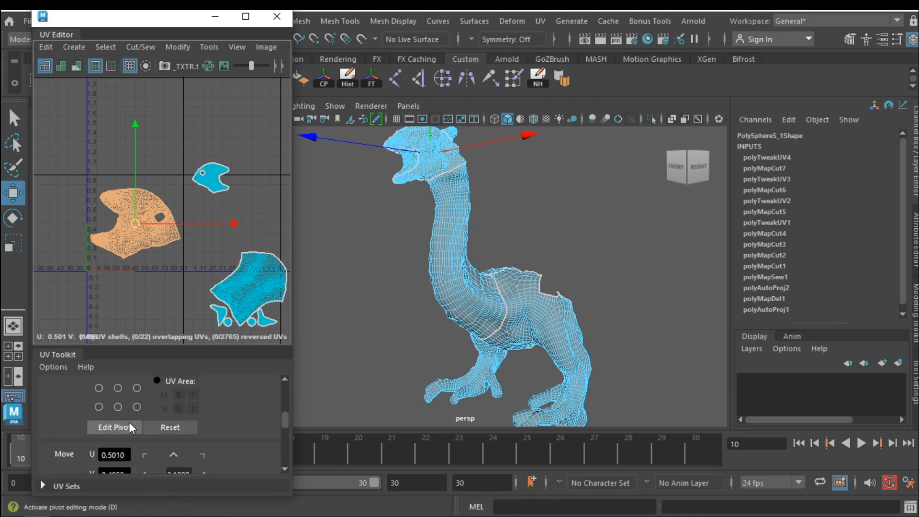
pyautogui.scroll(-3, 132, 420)
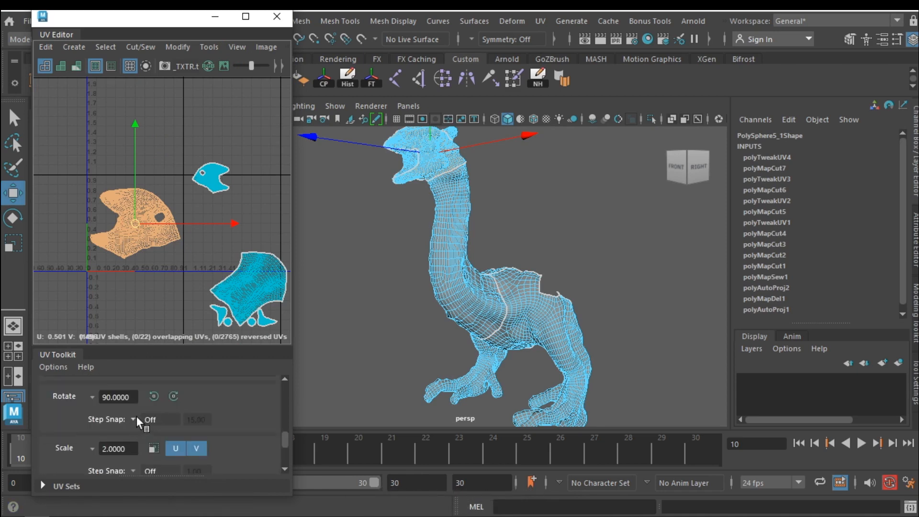
pyautogui.scroll(-2, 138, 416)
pyautogui.scroll(-1, 158, 438)
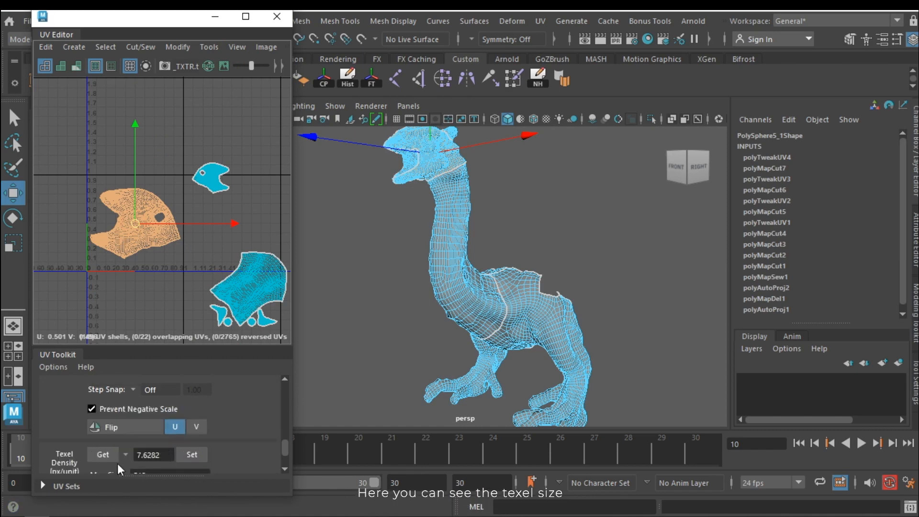
pyautogui.scroll(-2, 67, 445)
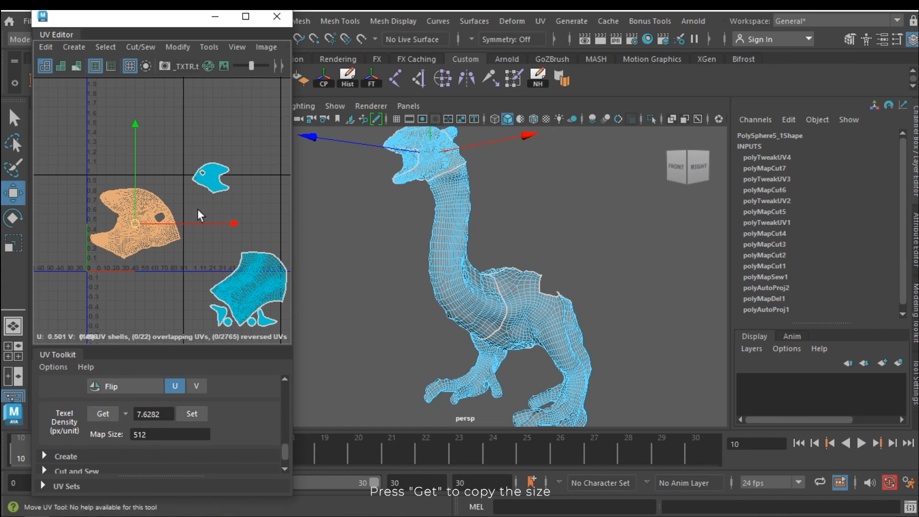
pyautogui.click(103, 414)
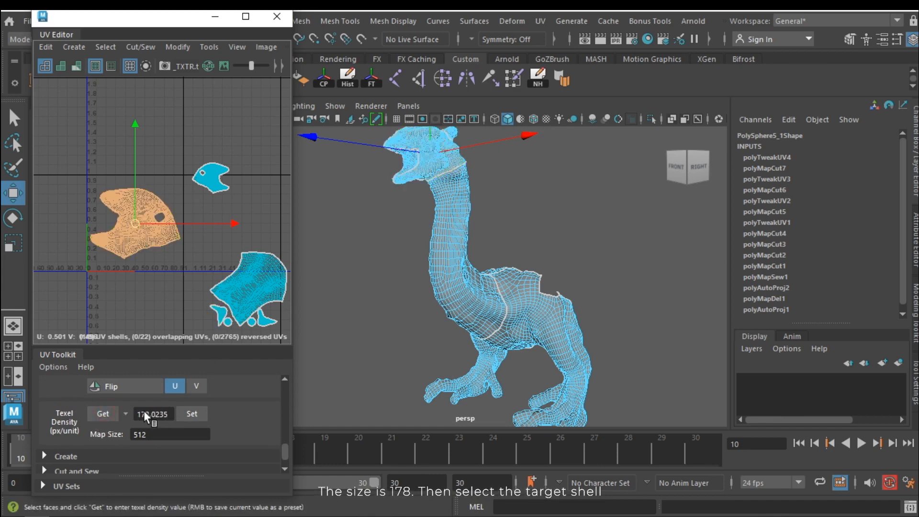
# Step: Apply the 178.0235 px/unit texel density to the smaller head-half shell and shift it slightly toward the 0–1 tile
pyautogui.click(211, 194)
pyautogui.click(191, 413)
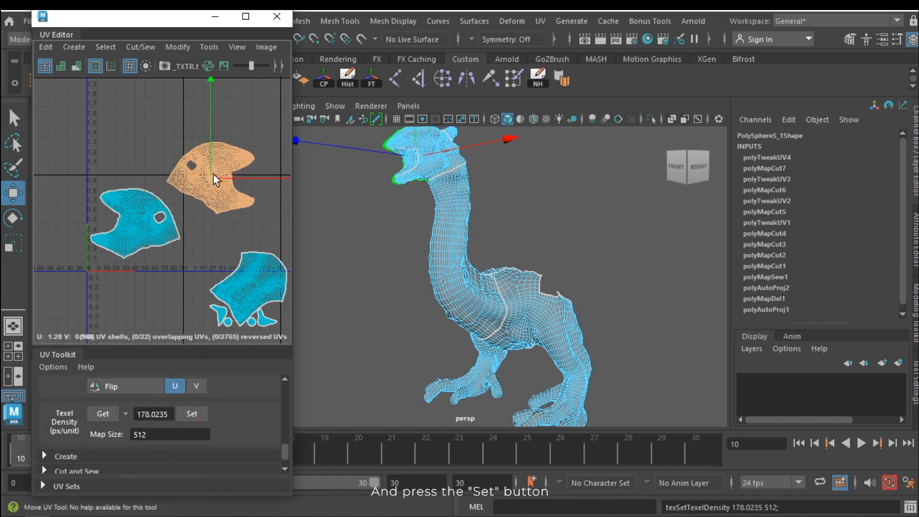
pyautogui.moveTo(226, 170)
pyautogui.mouseDown()
pyautogui.moveTo(168, 211)
pyautogui.moveTo(189, 198)
pyautogui.moveTo(209, 166)
pyautogui.mouseUp()
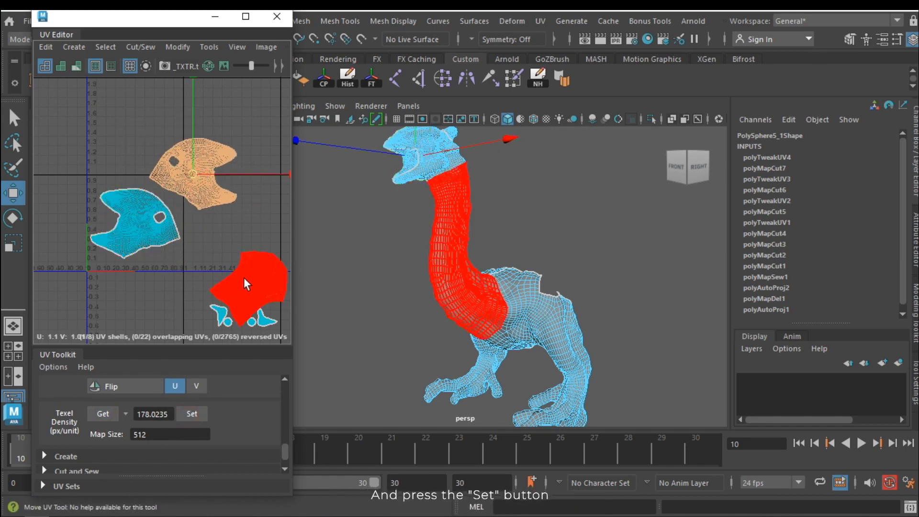
# Step: Apply the 178.0235 px/unit texel density to the neck shell and the four small shells below it
pyautogui.keyDown('alt'); pyautogui.moveTo(245, 285); pyautogui.dragTo(228, 209, button='middle'); pyautogui.keyUp('alt')
pyautogui.click(227, 210)
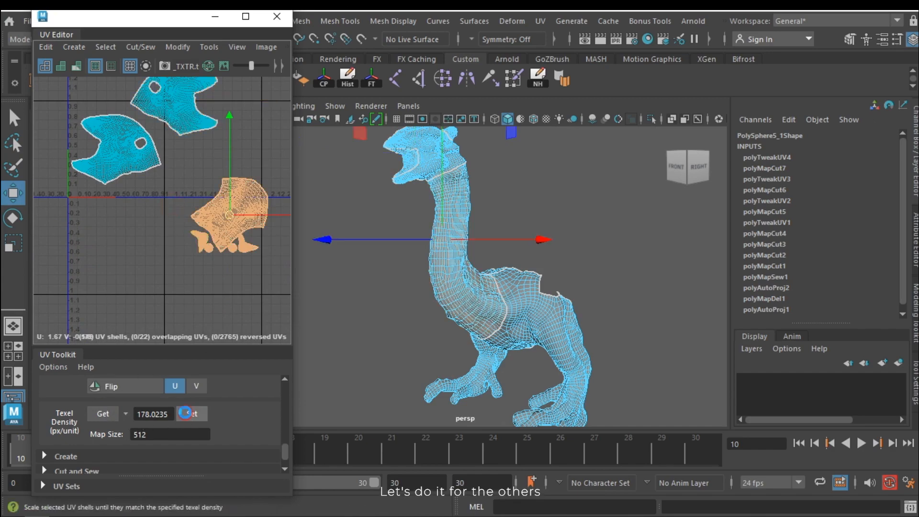
pyautogui.click(191, 290)
pyautogui.keyDown('alt'); pyautogui.moveTo(254, 187); pyautogui.dragTo(214, 204, button='middle'); pyautogui.keyUp('alt')
pyautogui.click(212, 207)
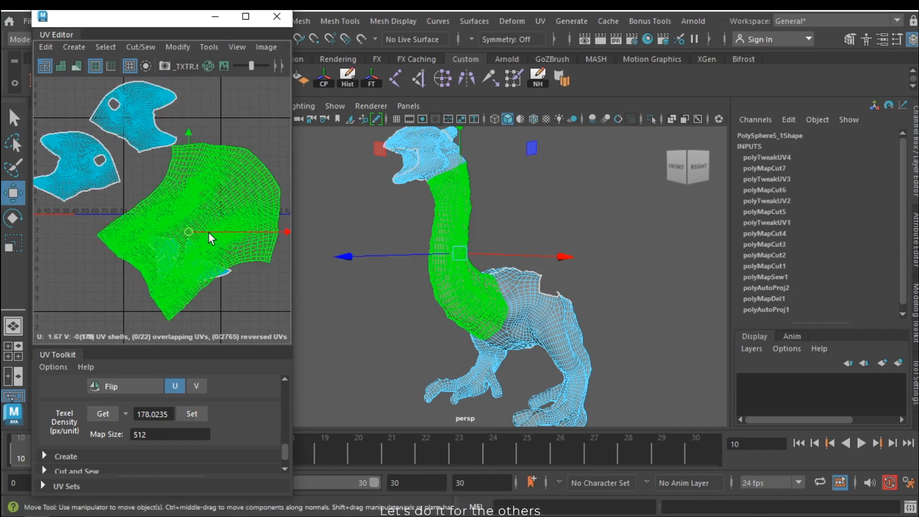
# Step: Move the neck shell clear of the head halves and small shells, centred near U 2.41
pyautogui.moveTo(189, 232); pyautogui.dragTo(104, 298)
pyautogui.moveTo(182, 296); pyautogui.dragTo(87, 299)
pyautogui.keyDown('alt'); pyautogui.moveTo(162, 243); pyautogui.dragTo(248, 263, button='middle'); pyautogui.keyUp('alt')
pyautogui.click(155, 217)
pyautogui.hotkey('ctrl', 'z')
pyautogui.keyDown('alt'); pyautogui.moveTo(159, 234); pyautogui.dragTo(102, 203, button='middle'); pyautogui.keyUp('alt')
pyautogui.moveTo(126, 275); pyautogui.dragTo(217, 111)
pyautogui.keyDown('alt'); pyautogui.moveTo(211, 181); pyautogui.dragTo(164, 270, button='middle'); pyautogui.keyUp('alt')
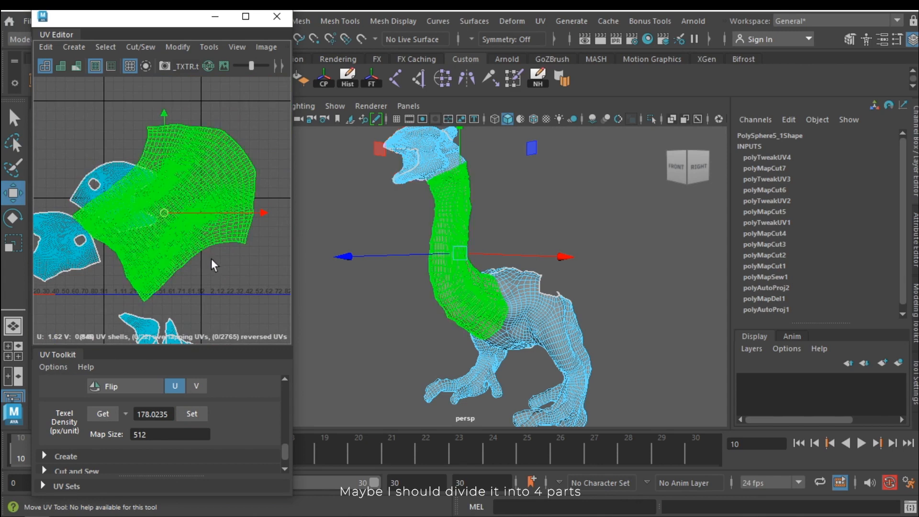
pyautogui.moveTo(125, 209); pyautogui.dragTo(201, 256)
pyautogui.keyDown('alt'); pyautogui.moveTo(201, 256); pyautogui.dragTo(269, 214, button='middle'); pyautogui.keyUp('alt')
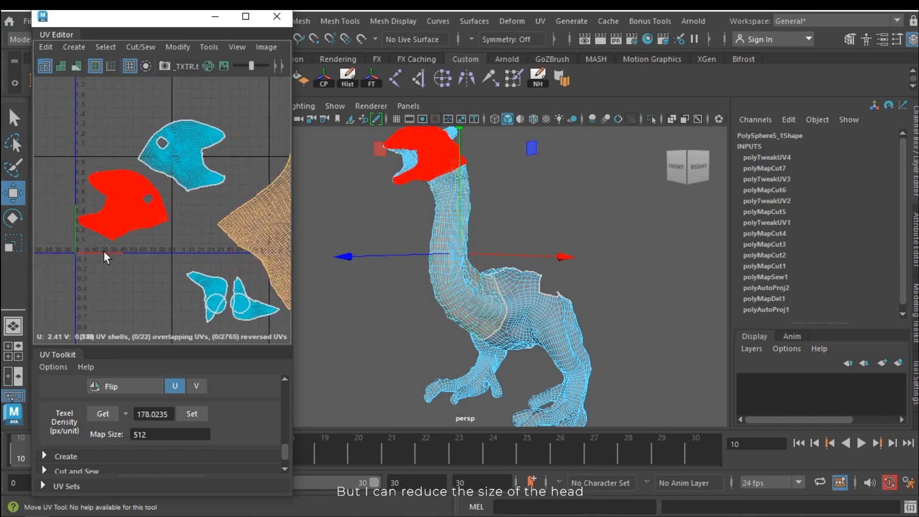
# Step: Scale down the head half in the 0–1 tile, place it in the tile's upper-right area, and sample its texel density
pyautogui.click(124, 206)
pyautogui.scroll(2, 127, 210)
pyautogui.press('r')
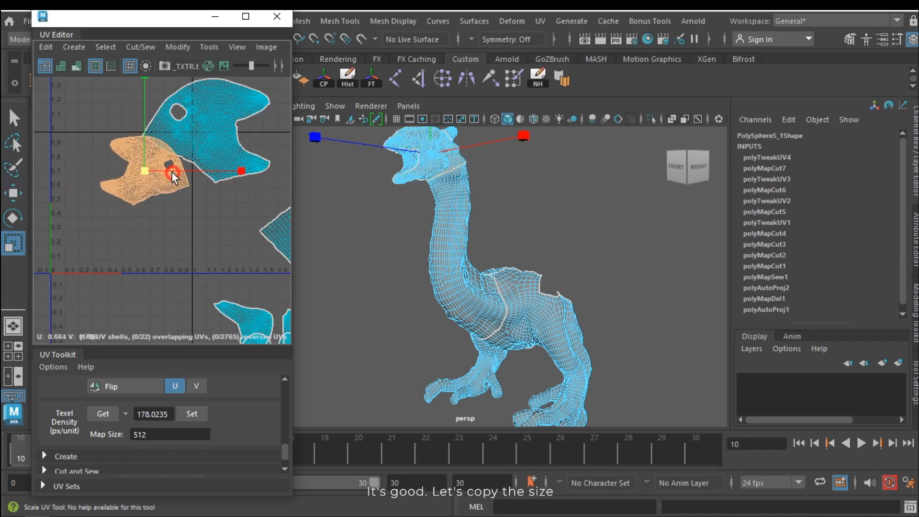
pyautogui.click(103, 414)
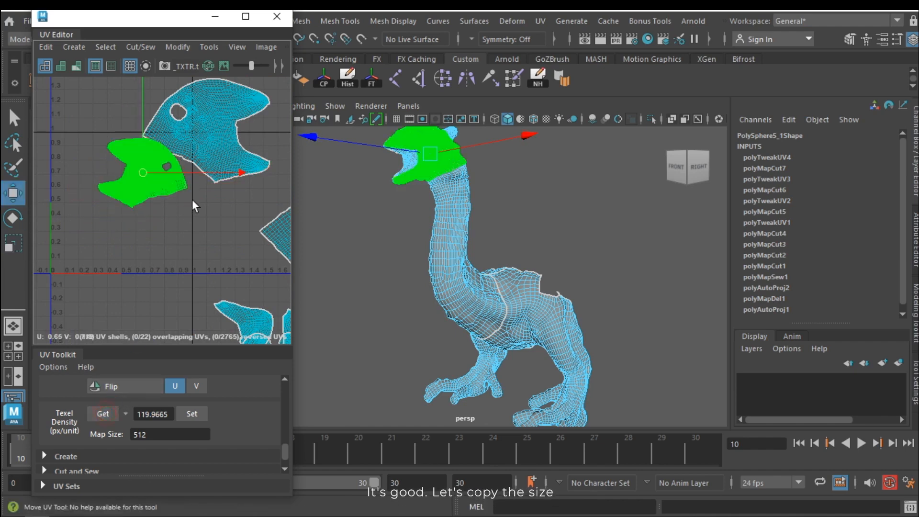
# Step: Apply the 119.9665 px/unit texel density to the other head half and place it in the 0–1 tile's lower-left area
pyautogui.click(199, 170)
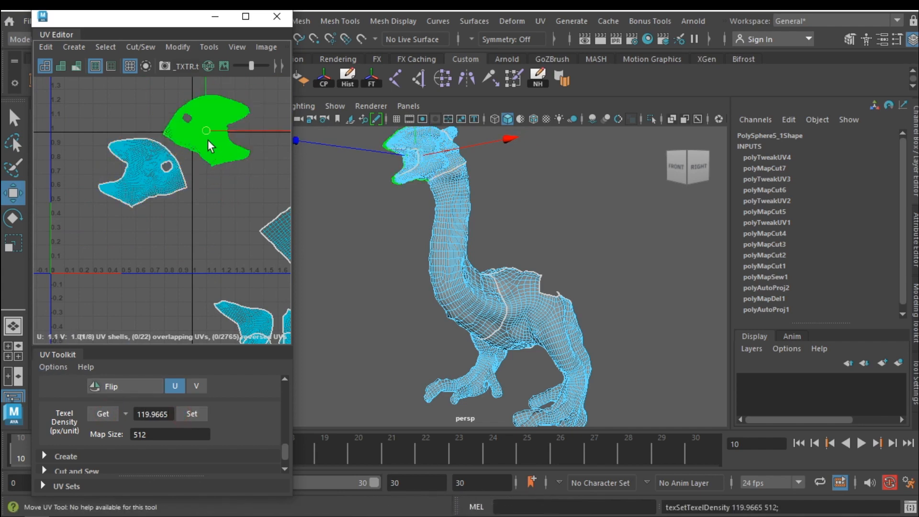
pyautogui.moveTo(206, 131); pyautogui.dragTo(94, 241)
pyautogui.click(178, 237)
# Step: Select the neck shell and the four small shells and apply the 119.9665 px/unit texel density to them
pyautogui.scroll(1, 180, 235)
pyautogui.keyDown('alt'); pyautogui.moveTo(180, 232); pyautogui.dragTo(114, 182, button='middle'); pyautogui.keyUp('alt')
pyautogui.keyDown('alt'); pyautogui.moveTo(191, 216); pyautogui.dragTo(154, 203, button='right'); pyautogui.keyUp('alt')
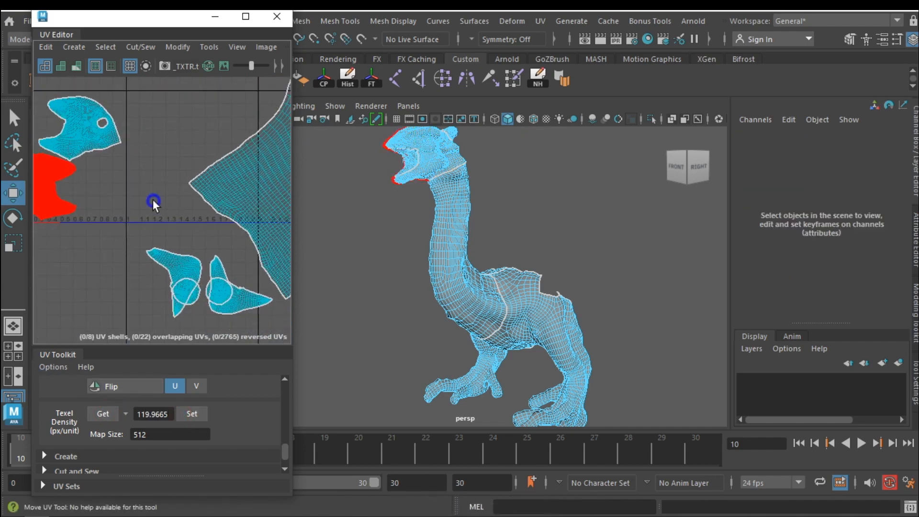
pyautogui.keyDown('alt'); pyautogui.moveTo(232, 227); pyautogui.dragTo(148, 197, button='middle'); pyautogui.keyUp('alt')
pyautogui.keyDown('alt'); pyautogui.moveTo(148, 197); pyautogui.dragTo(99, 182, button='right'); pyautogui.keyUp('alt')
pyautogui.moveTo(102, 222); pyautogui.dragTo(102, 223)
pyautogui.press('w')
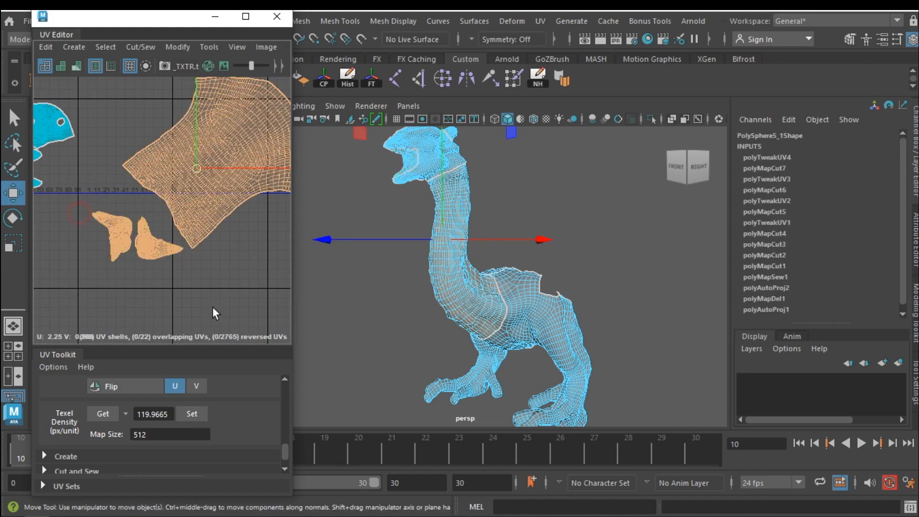
pyautogui.click(200, 417)
# Step: Move the rescaled neck shell over the second UDIM tile, between U 1 and 2
pyautogui.scroll(1, 214, 163)
pyautogui.keyDown('alt'); pyautogui.moveTo(213, 164); pyautogui.dragTo(249, 206, button='middle'); pyautogui.keyUp('alt')
pyautogui.click(251, 203)
pyautogui.moveTo(251, 202); pyautogui.dragTo(148, 196)
pyautogui.keyDown('alt'); pyautogui.moveTo(155, 205); pyautogui.dragTo(163, 227, button='middle'); pyautogui.keyUp('alt')
pyautogui.keyDown('alt'); pyautogui.moveTo(162, 226); pyautogui.dragTo(319, 256, button='right'); pyautogui.keyUp('alt')
pyautogui.click(198, 310)
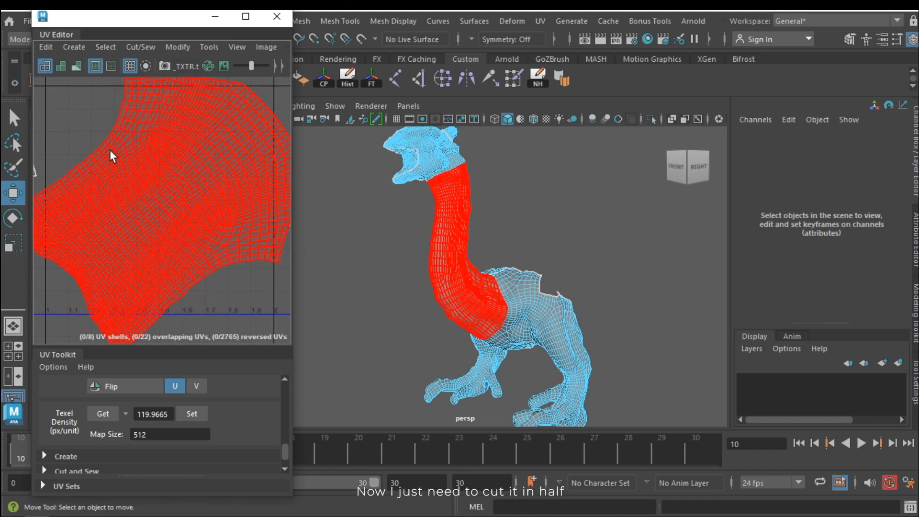
# Step: Cut the neck shell in half along the edge loop running across its middle
pyautogui.rightClick(211, 231)
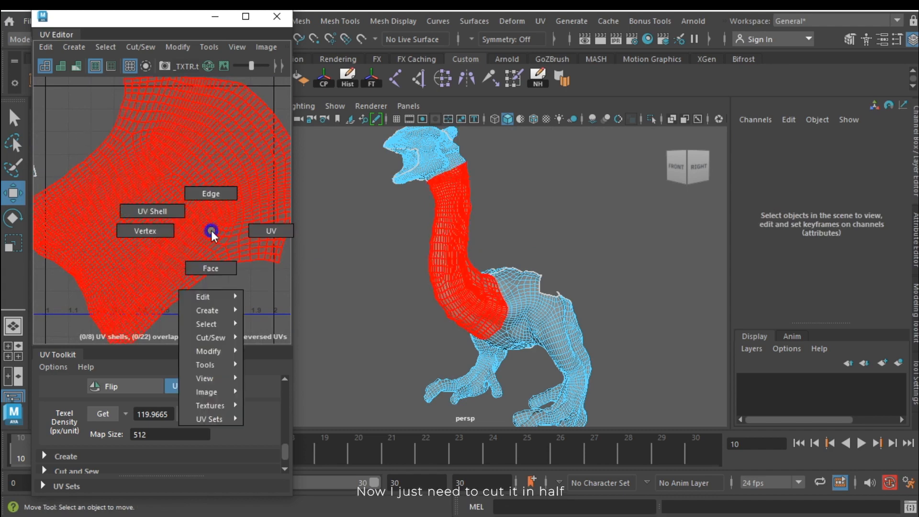
pyautogui.moveTo(209, 211); pyautogui.dragTo(209, 209, button='right')
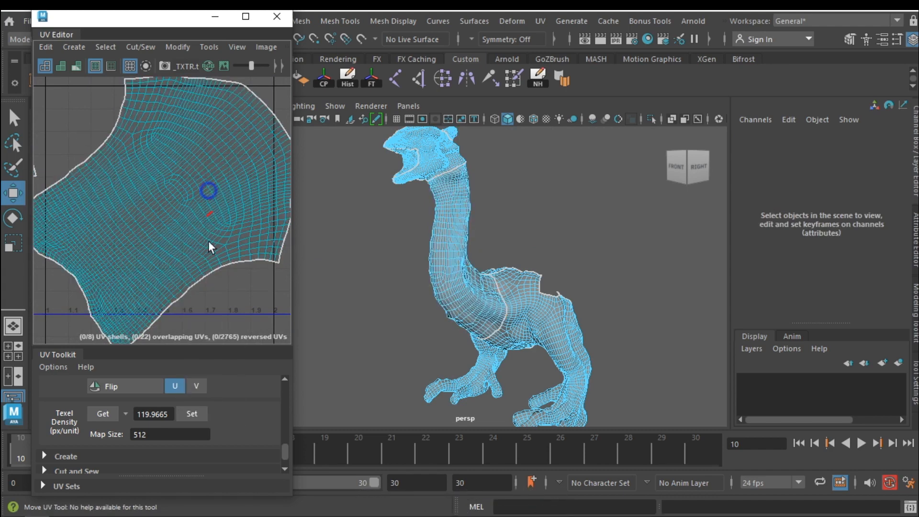
pyautogui.scroll(4, 211, 267)
pyautogui.click(217, 266)
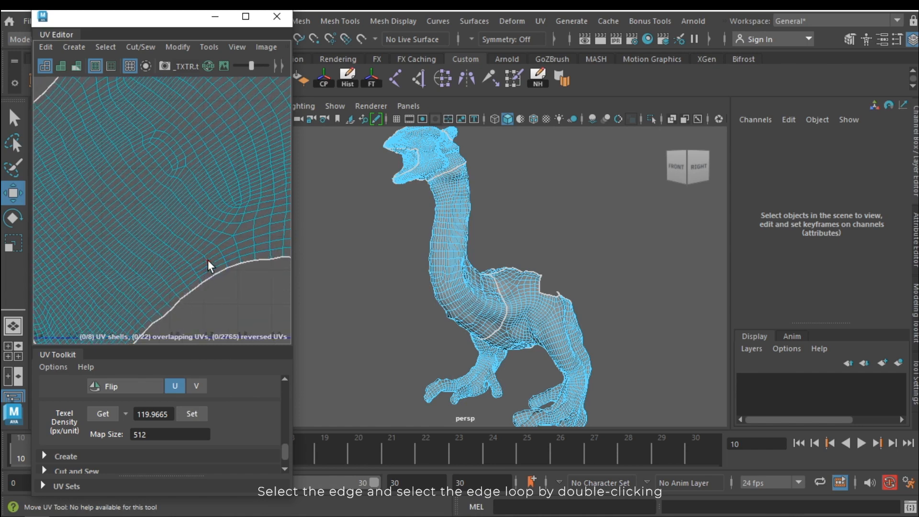
pyautogui.doubleClick(210, 266)
pyautogui.scroll(-3, 240, 258)
pyautogui.keyDown('ctrl'); pyautogui.keyDown('shift'); pyautogui.rightClick(237, 262); pyautogui.keyUp('shift'); pyautogui.keyUp('ctrl')
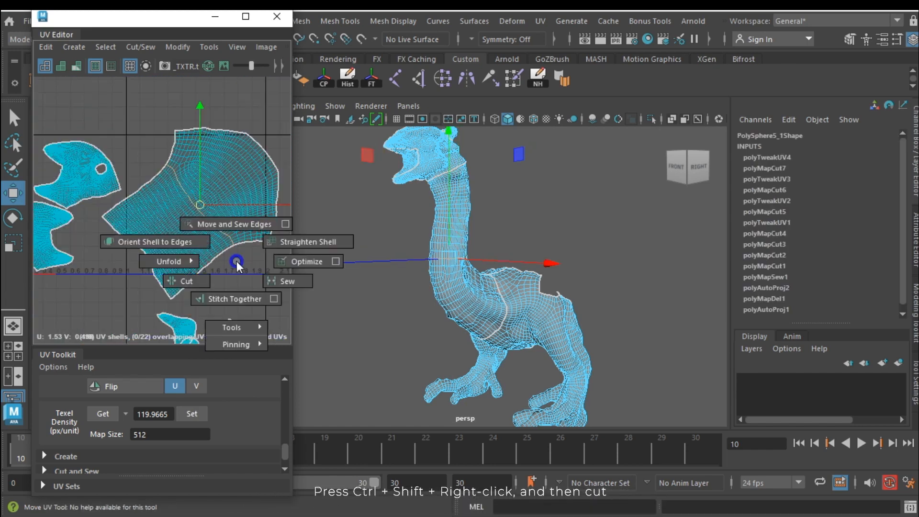
# Step: Select both neck halves as UV shells and unfold them
pyautogui.rightClick(238, 262)
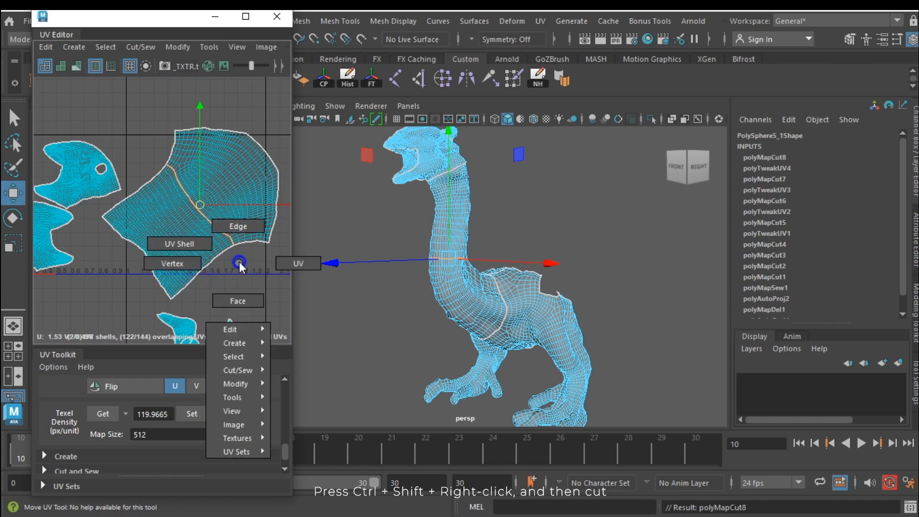
pyautogui.click(178, 245)
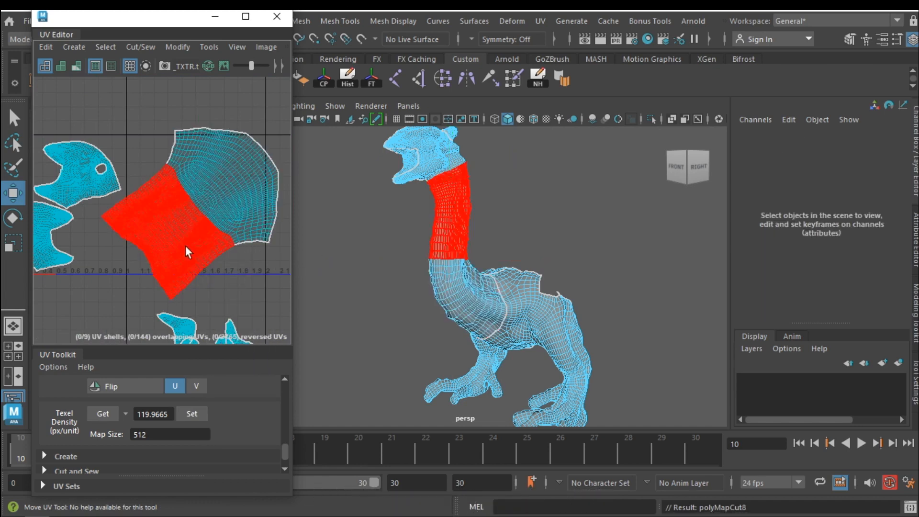
pyautogui.click(199, 191)
pyautogui.keyDown('shift'); pyautogui.moveTo(236, 193); pyautogui.dragTo(237, 284, button='right'); pyautogui.keyUp('shift')
pyautogui.keyDown('shift'); pyautogui.moveTo(236, 244); pyautogui.dragTo(106, 191, button='right'); pyautogui.keyUp('shift')
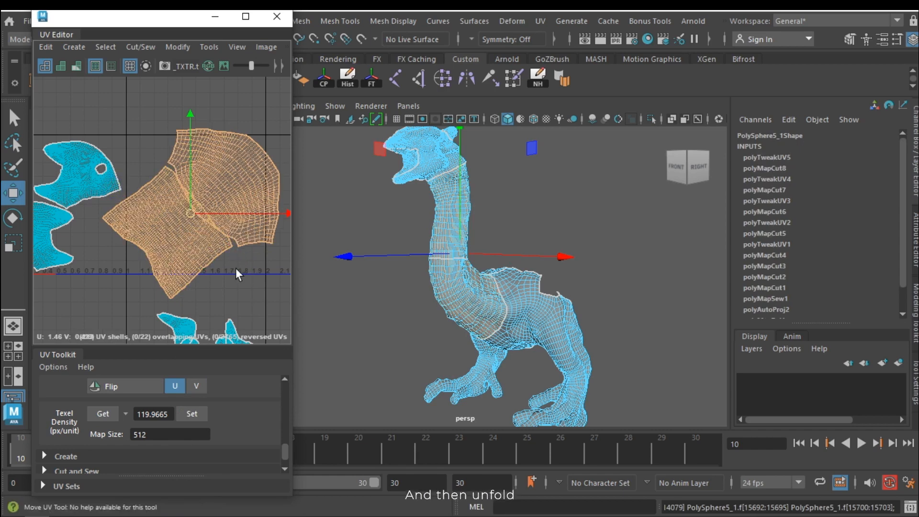
# Step: Move the upper neck shell so it sits fully inside the second UDIM tile
pyautogui.click(181, 225)
pyautogui.moveTo(186, 216); pyautogui.dragTo(198, 205)
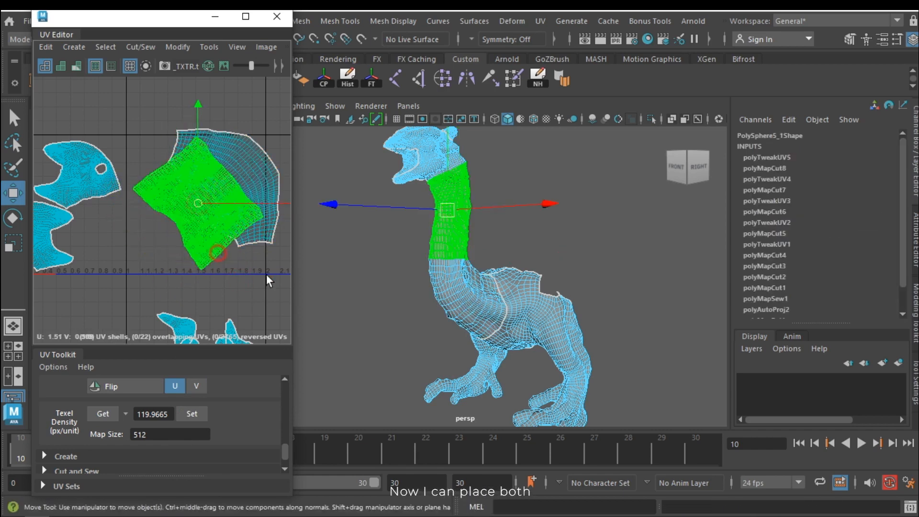
pyautogui.keyDown('alt'); pyautogui.moveTo(266, 277); pyautogui.dragTo(177, 263, button='middle'); pyautogui.keyUp('alt')
pyautogui.scroll(-3, 165, 245)
pyautogui.scroll(2, 178, 240)
# Step: Move the lower neck shell into the third UDIM tile
pyautogui.click(187, 254)
pyautogui.click(135, 158)
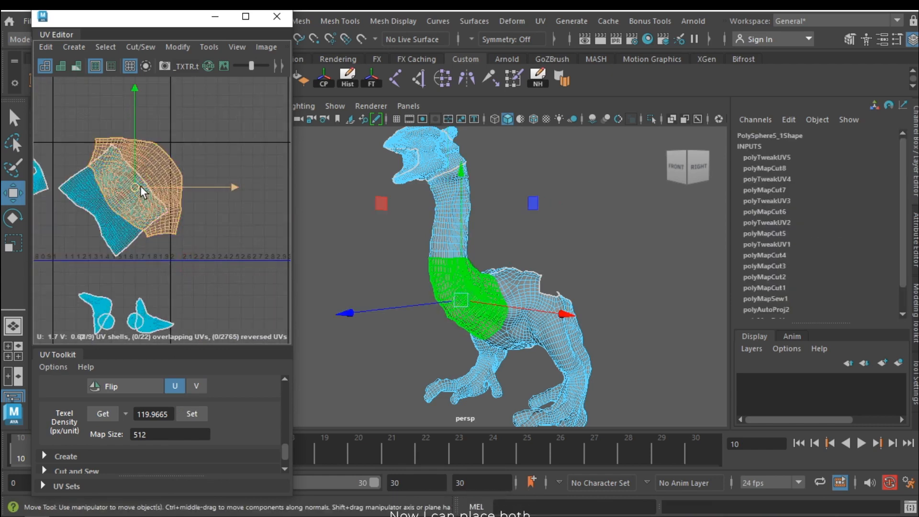
pyautogui.moveTo(136, 187); pyautogui.dragTo(231, 202)
# Step: Place the two mouth shells in the 0–1 tile, one in its upper-left corner and one in its lower-right
pyautogui.keyDown('alt'); pyautogui.moveTo(111, 288); pyautogui.dragTo(246, 238, button='middle'); pyautogui.keyUp('alt')
pyautogui.click(238, 250)
pyautogui.moveTo(235, 262); pyautogui.dragTo(97, 121)
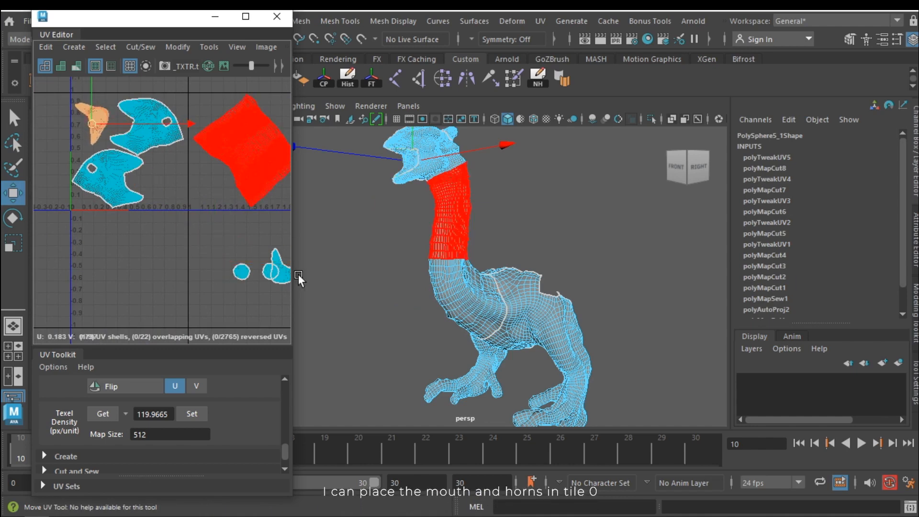
pyautogui.click(280, 267)
pyautogui.keyDown('alt'); pyautogui.moveTo(234, 259); pyautogui.dragTo(197, 272, button='middle'); pyautogui.keyUp('alt')
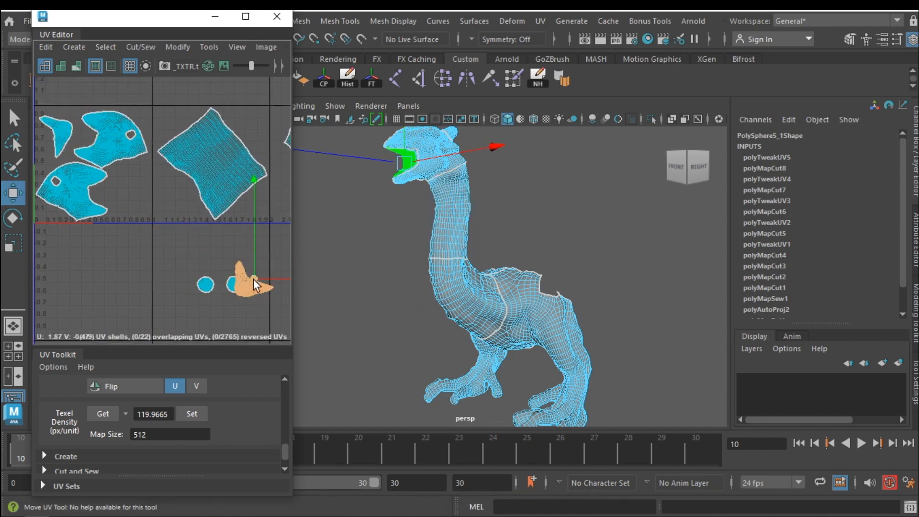
pyautogui.moveTo(253, 279); pyautogui.dragTo(131, 194)
# Step: Fit the two round horn shells into the 0–1 tile's gaps, one beside each mouth shell
pyautogui.scroll(3, 190, 256)
pyautogui.keyDown('alt'); pyautogui.moveTo(192, 258); pyautogui.dragTo(234, 286, button='middle'); pyautogui.keyUp('alt')
pyautogui.click(265, 336)
pyautogui.moveTo(264, 336); pyautogui.dragTo(170, 195)
pyautogui.scroll(-4, 167, 191)
pyautogui.click(245, 276)
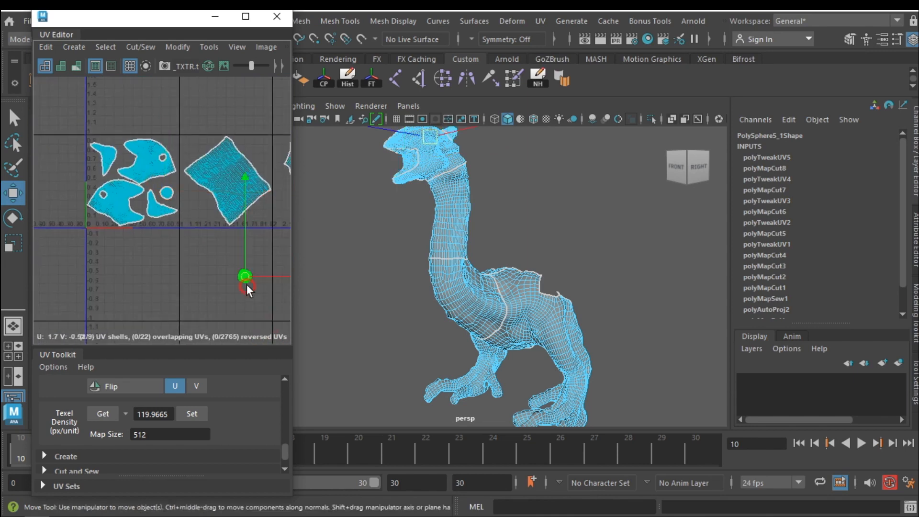
pyautogui.moveTo(245, 276); pyautogui.dragTo(143, 184)
pyautogui.scroll(8, 143, 185)
pyautogui.moveTo(222, 238); pyautogui.dragTo(166, 143)
pyautogui.click(122, 205)
pyautogui.scroll(-7, 122, 205)
pyautogui.keyDown('alt'); pyautogui.moveTo(160, 205); pyautogui.dragTo(144, 211, button='middle'); pyautogui.keyUp('alt')
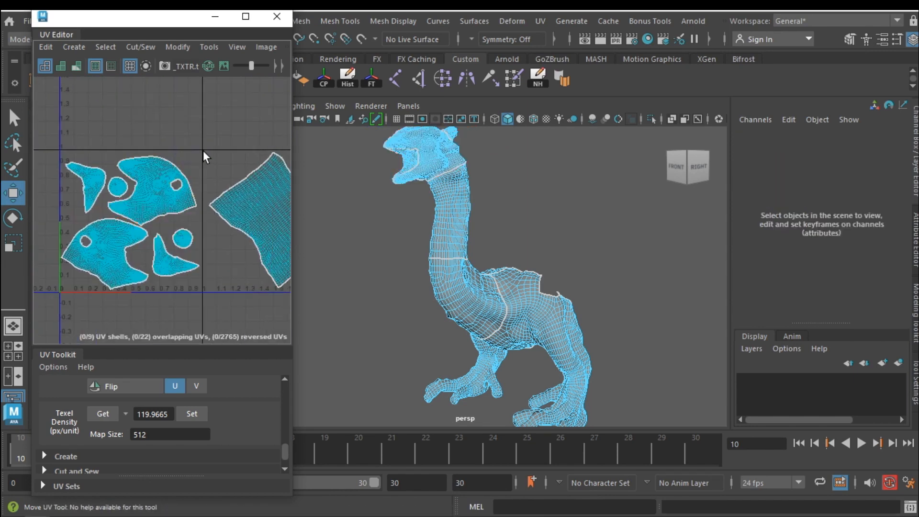
# Step: Enlarge the UV Editor to full screen and review the shell layout across the three UDIM tiles
pyautogui.scroll(-3, 203, 153)
pyautogui.scroll(3, 150, 177)
pyautogui.click(245, 278)
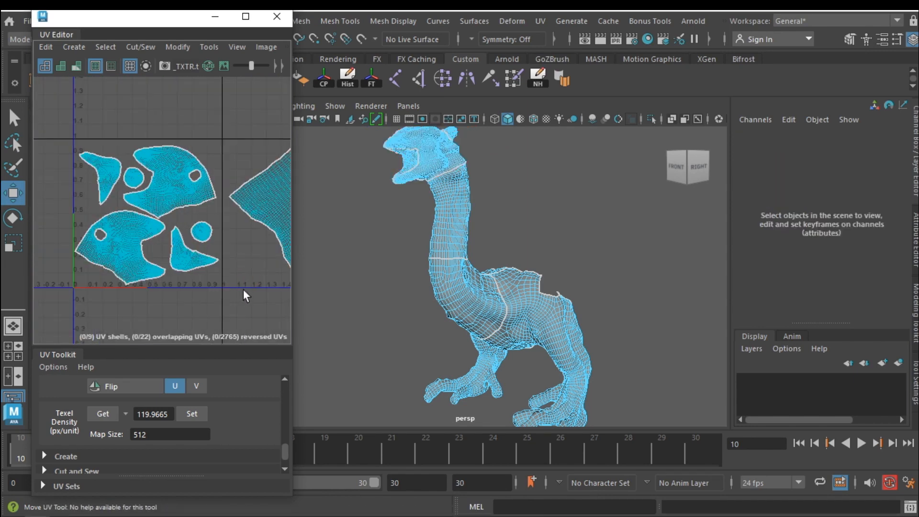
pyautogui.click(245, 16)
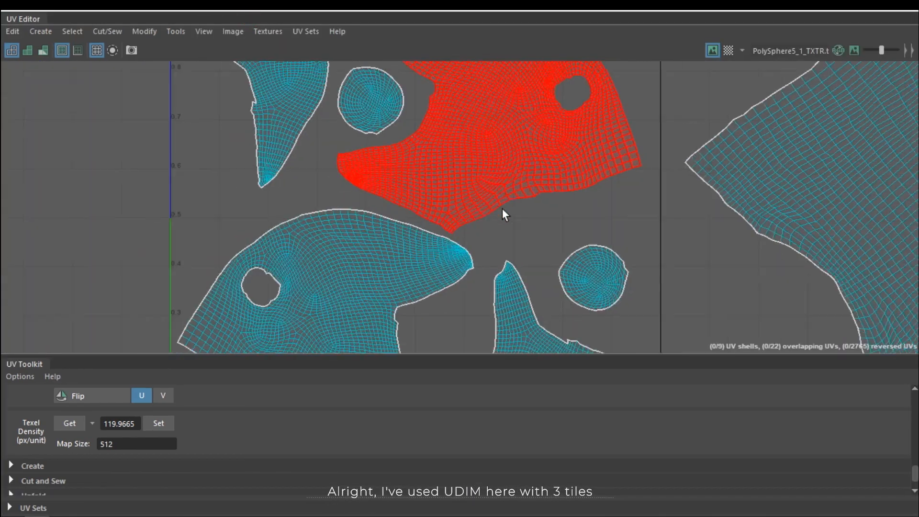
pyautogui.scroll(-6, 502, 208)
pyautogui.keyDown('alt'); pyautogui.moveTo(558, 211); pyautogui.dragTo(309, 237, button='middle'); pyautogui.keyUp('alt')
pyautogui.scroll(-3, 381, 215)
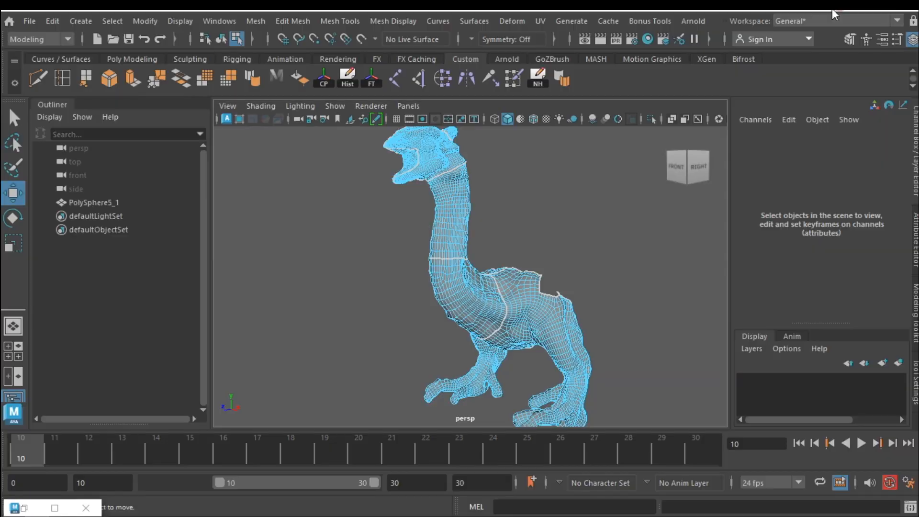
# Step: Minimize the UV Editor, locate the Export Selection command without running it, and inspect the creature model in the viewport
pyautogui.keyDown('alt'); pyautogui.moveTo(335, 296); pyautogui.dragTo(385, 300); pyautogui.keyUp('alt')
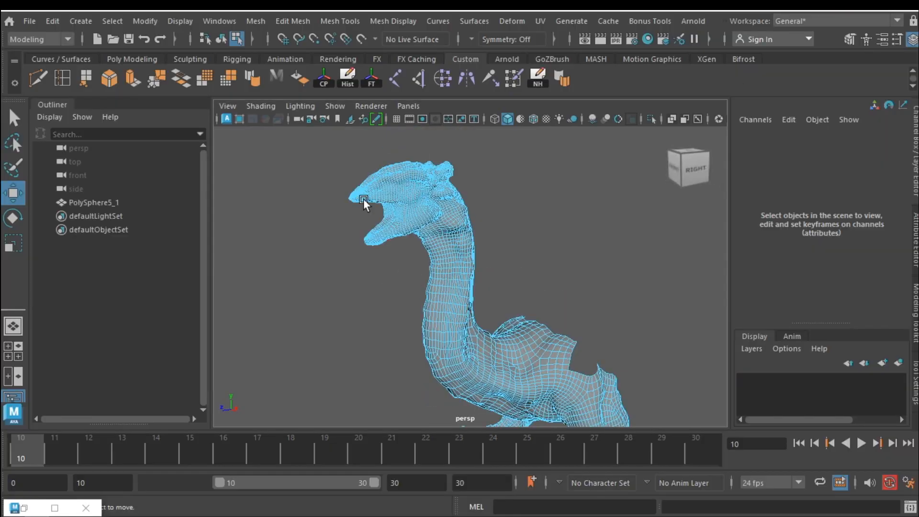
pyautogui.click(30, 21)
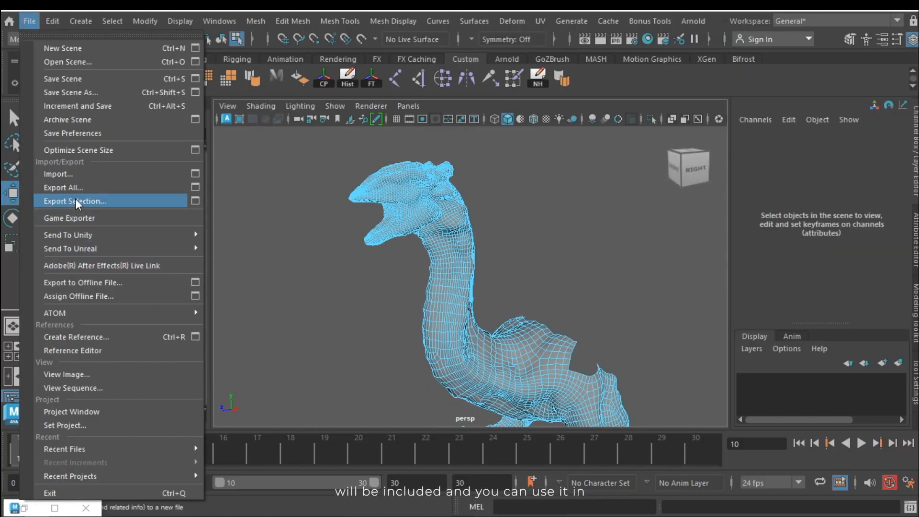
pyautogui.click(359, 320)
pyautogui.scroll(-5, 383, 293)
pyautogui.keyDown('alt'); pyautogui.moveTo(456, 315); pyautogui.dragTo(443, 294, button='middle'); pyautogui.keyUp('alt')
pyautogui.keyDown('alt'); pyautogui.moveTo(444, 293); pyautogui.dragTo(483, 267); pyautogui.keyUp('alt')
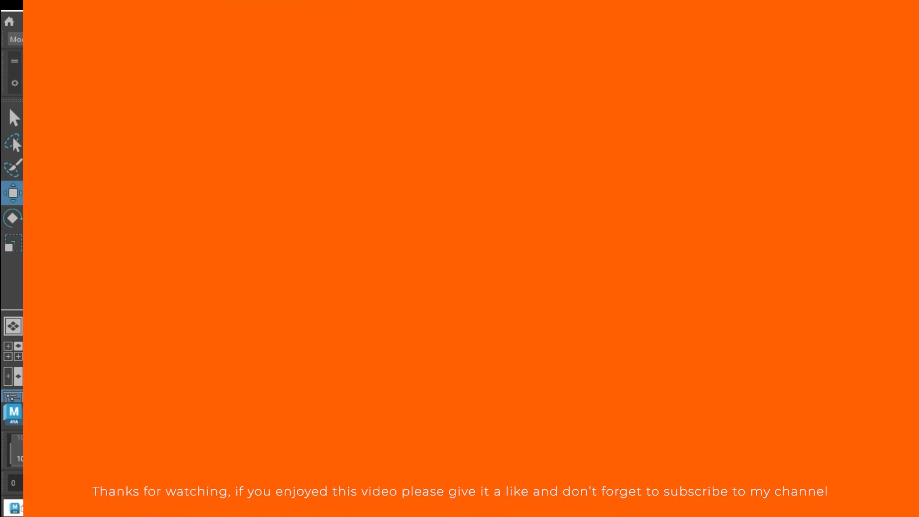